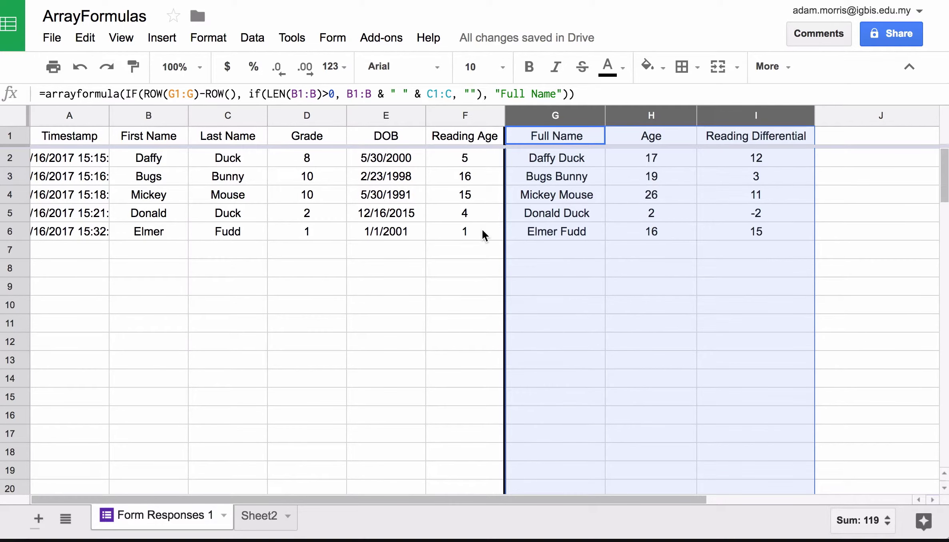
Switch to Sheet2 and select cell C2, the first cell under the A * B heading
{"action": "left_click", "coordinate": [519, 243]}
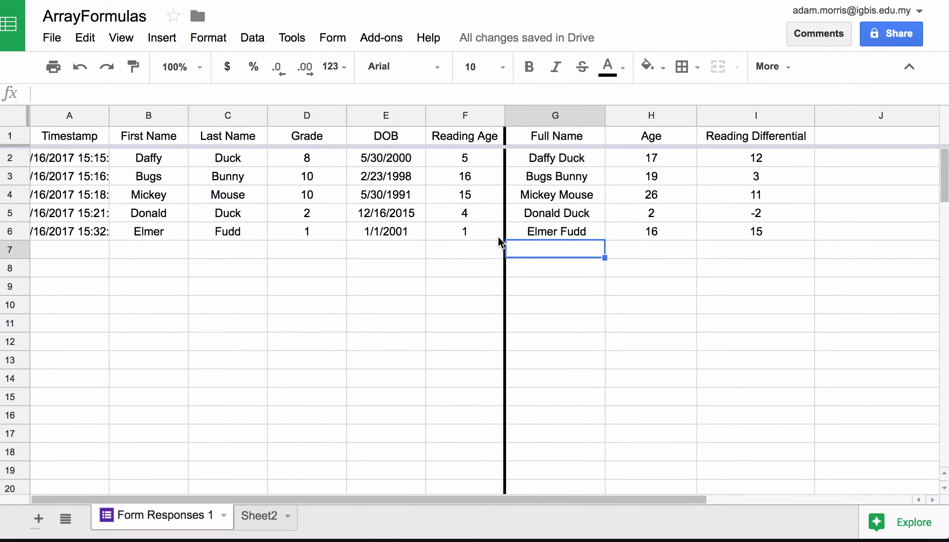
{"action": "left_click", "coordinate": [258, 518]}
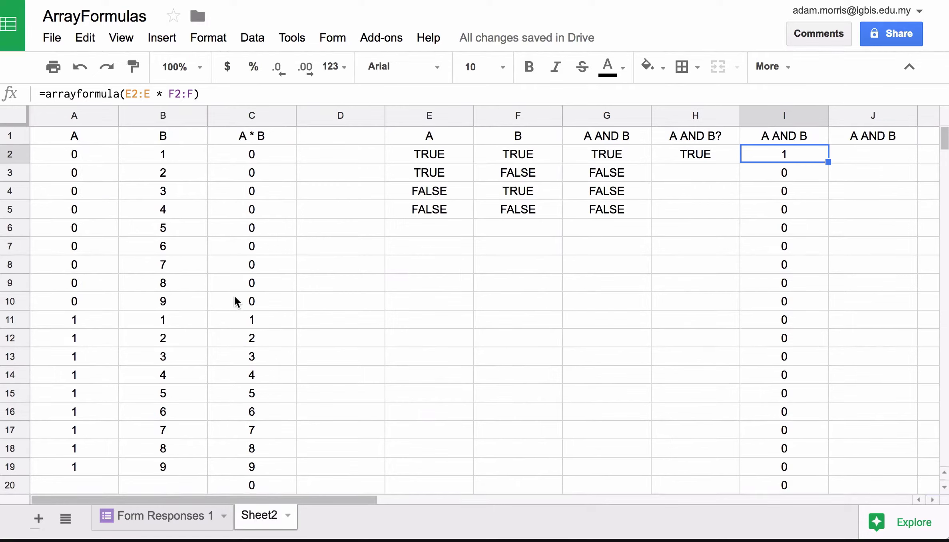
{"action": "left_click", "coordinate": [252, 158]}
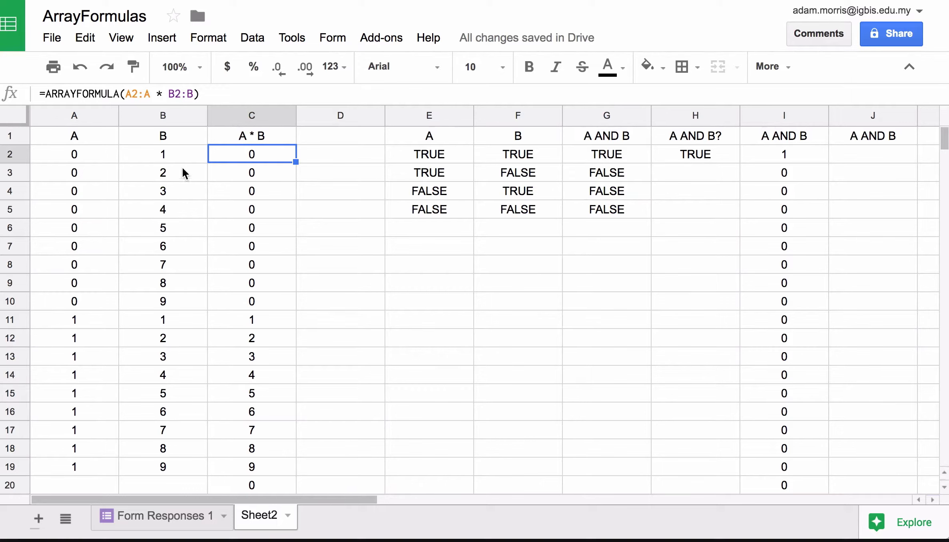
Reduce both column ranges in C2 to single cells so the formula reads =ARRAYFORMULA(A2 * B2)
{"action": "left_click", "coordinate": [149, 89]}
{"action": "key", "text": "BackSpace"}
{"action": "key", "text": "BackSpace"}
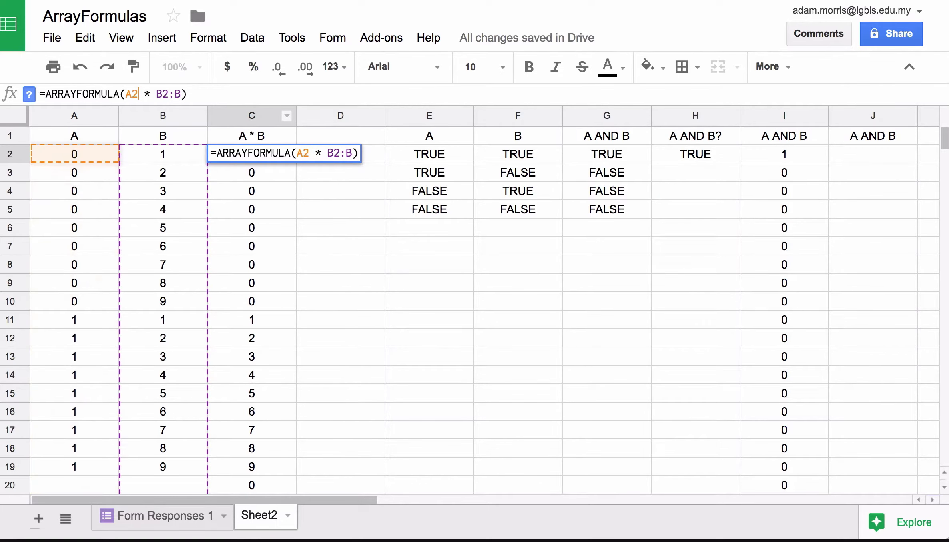
{"action": "left_click", "coordinate": [163, 93]}
{"action": "key", "text": "Right"}
{"action": "key", "text": "shift+Right"}
{"action": "key", "text": "shift+Right"}
{"action": "key", "text": "BackSpace"}
{"action": "key", "text": "Return"}
{"action": "key", "text": "Up"}
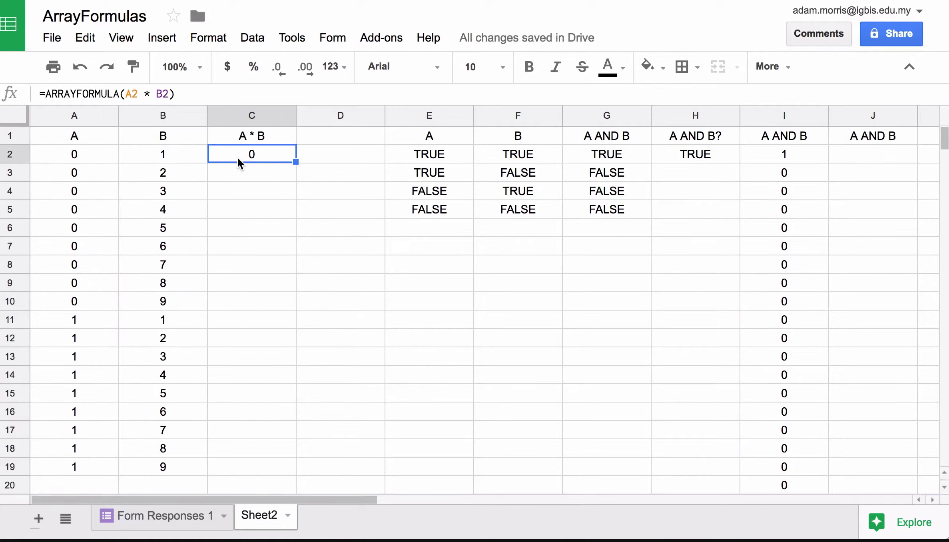
Extend both references in C2 to open-ended ranges, making the formula =ARRAYFORMULA(A2:A * B2:B)
{"action": "key", "text": "Return"}
{"action": "type", "text": ":A"}
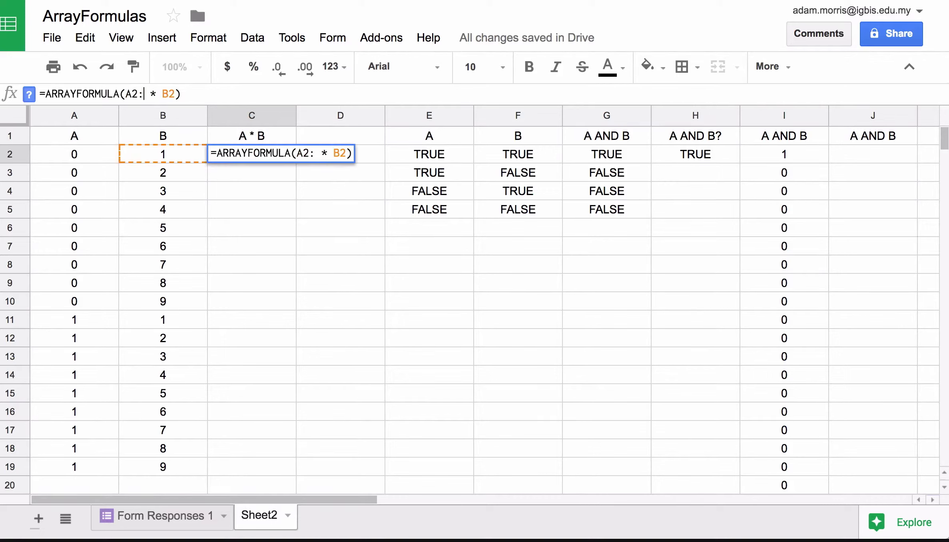
{"action": "key", "text": "Right"}
{"action": "key", "text": "Right"}
{"action": "key", "text": "Right"}
{"action": "key", "text": "Right"}
{"action": "key", "text": "Right"}
{"action": "type", "text": ":B"}
{"action": "key", "text": "Return"}
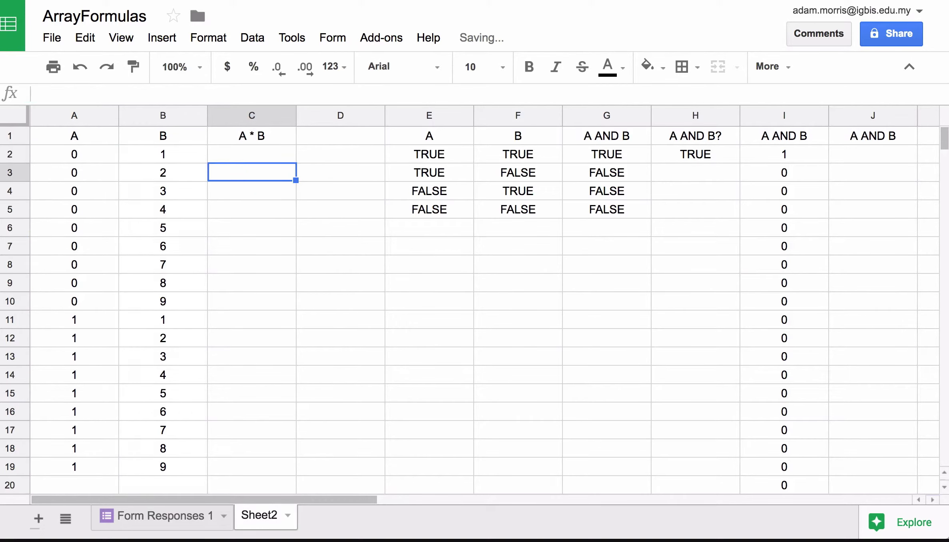
Limit only the second reference in C2 to one cell, giving =ARRAYFORMULA(A2:A * B2)
{"action": "left_click", "coordinate": [193, 96]}
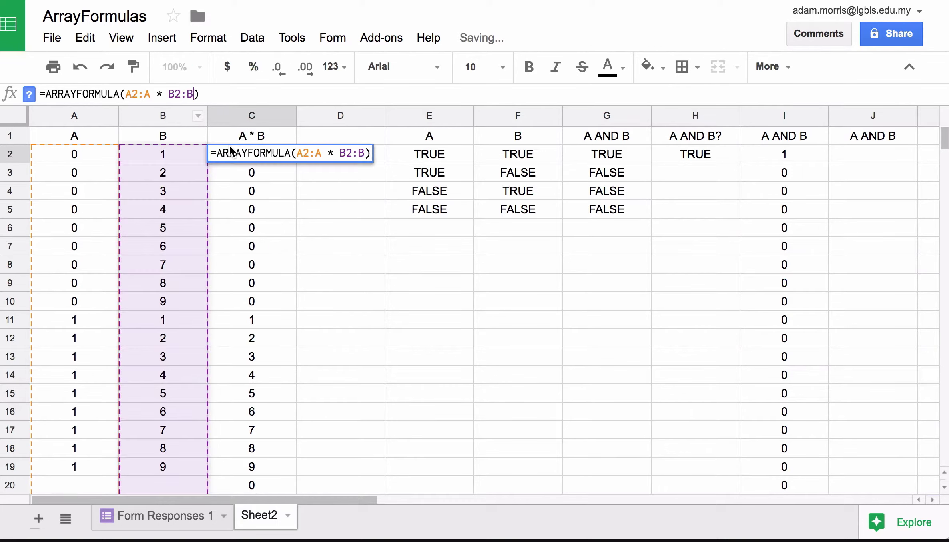
{"action": "key", "text": "BackSpace"}
{"action": "key", "text": "BackSpace"}
{"action": "key", "text": "Return"}
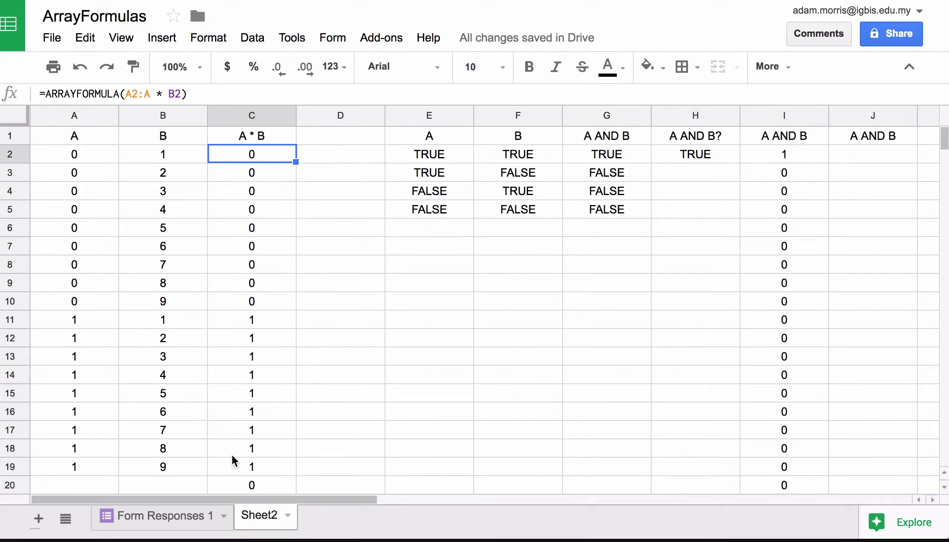
Restore the second reference in C2 to the range B2:B so the formula multiplies both whole columns
{"action": "key", "text": "Return"}
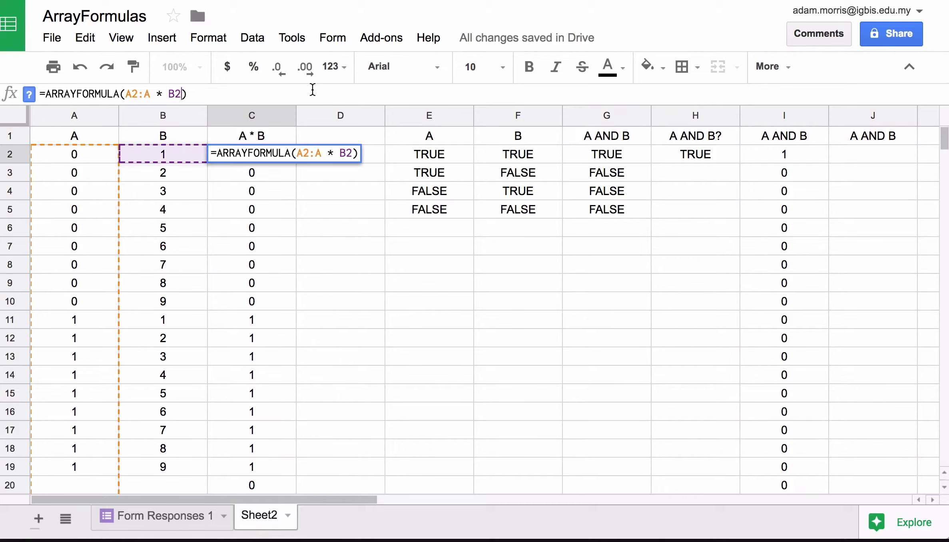
{"action": "key", "text": "Left"}
{"action": "type", "text": ":B"}
{"action": "key", "text": "Return"}
{"action": "key", "text": "Up"}
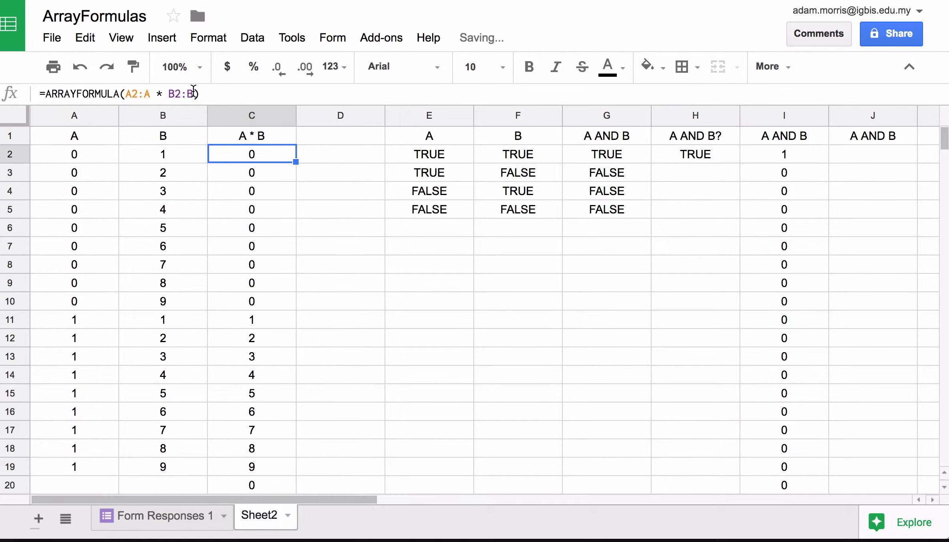
Examine the column A values from A2 to A8 and the array formula in C2 that uses them
{"action": "left_click", "coordinate": [72, 150]}
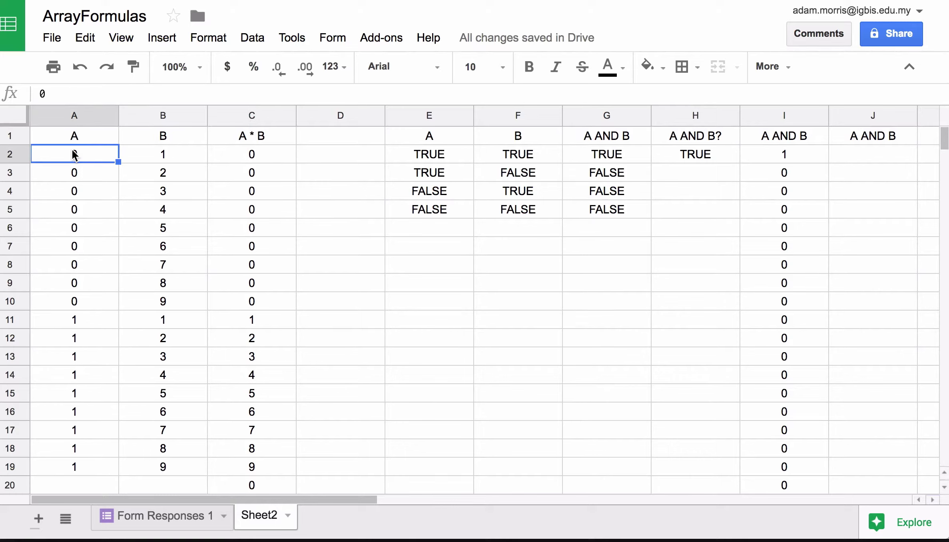
{"action": "key", "text": "shift+Down"}
{"action": "key", "text": "shift+Down"}
{"action": "key", "text": "shift+Down"}
{"action": "key", "text": "shift+Down"}
{"action": "key", "text": "shift+Down"}
{"action": "key", "text": "shift+Down"}
{"action": "left_click", "coordinate": [106, 157]}
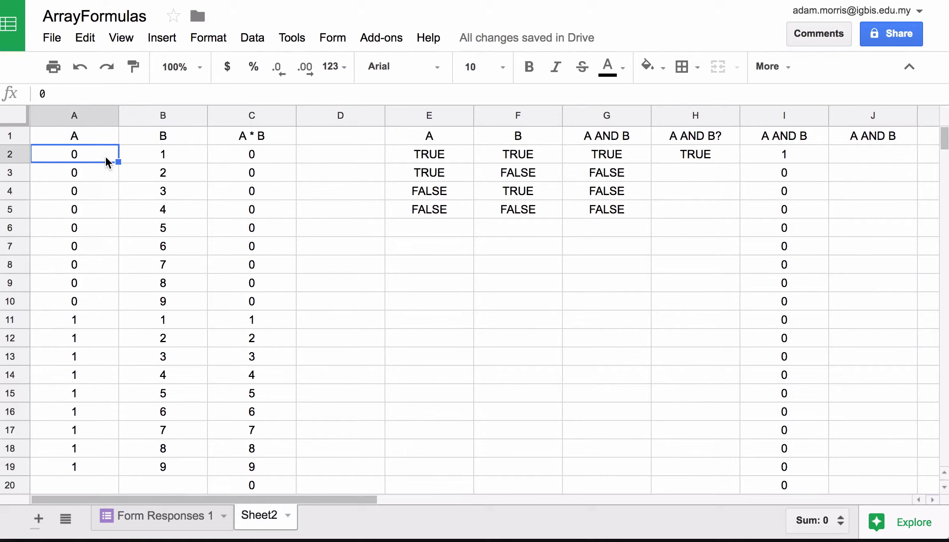
{"action": "left_click", "coordinate": [267, 157]}
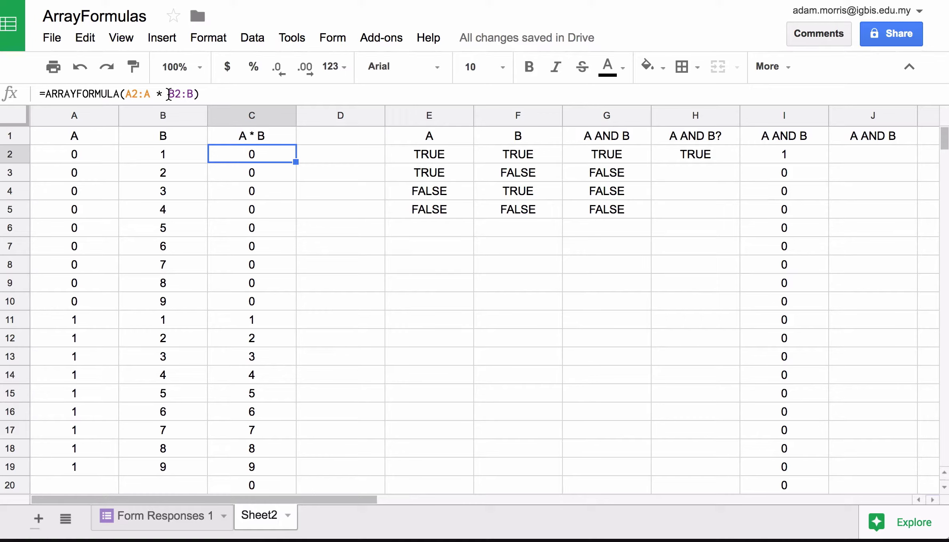
Fill the =AND(E2,F2) formula from G2 down through G5 beside the truth table
{"action": "left_click", "coordinate": [434, 160]}
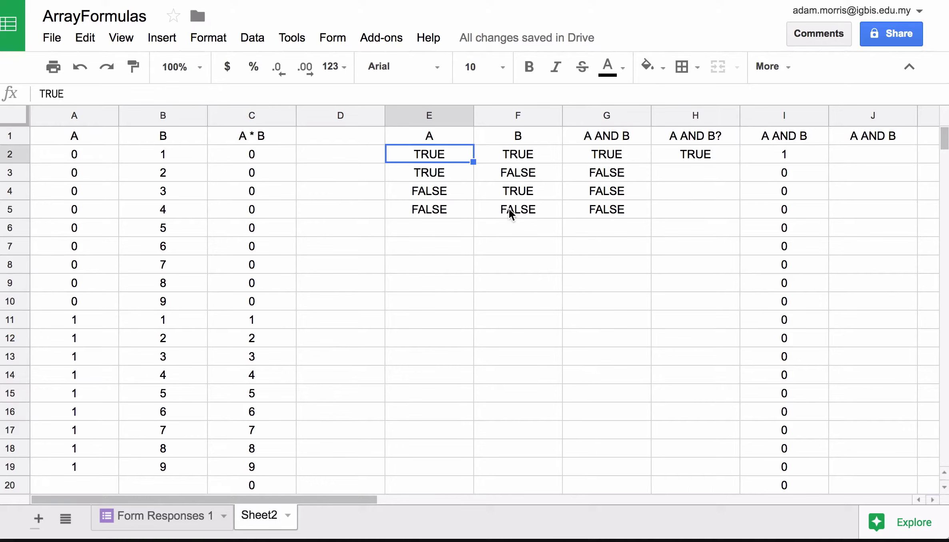
{"action": "left_click", "coordinate": [607, 152]}
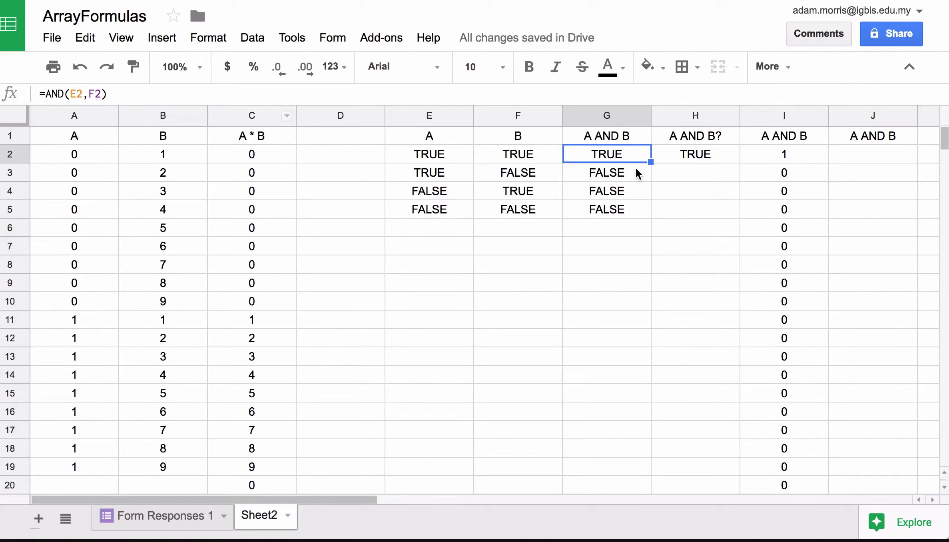
{"action": "left_click_drag", "start_coordinate": [652, 162], "coordinate": [640, 217]}
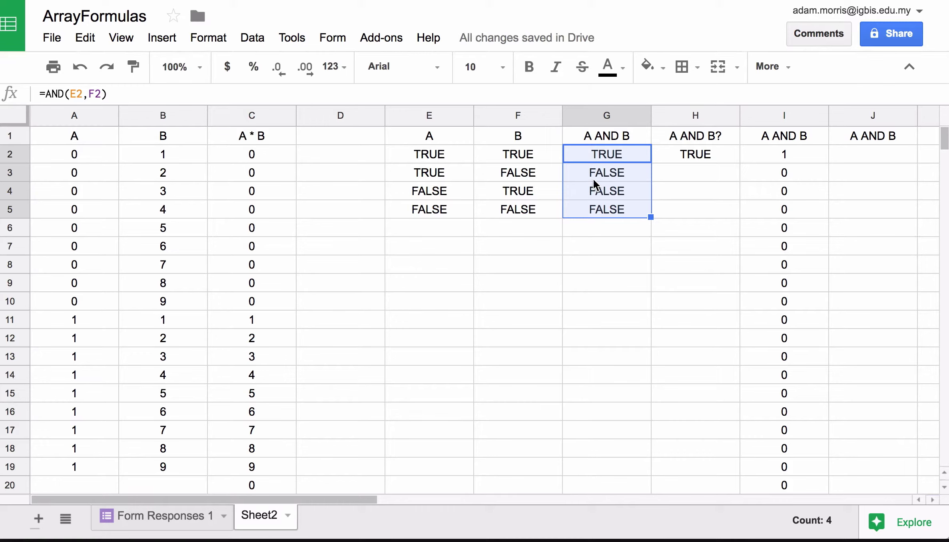
Change the H2 formula to use column ranges: =arrayformula(AND(F2:F, G2:G))
{"action": "left_click", "coordinate": [700, 154]}
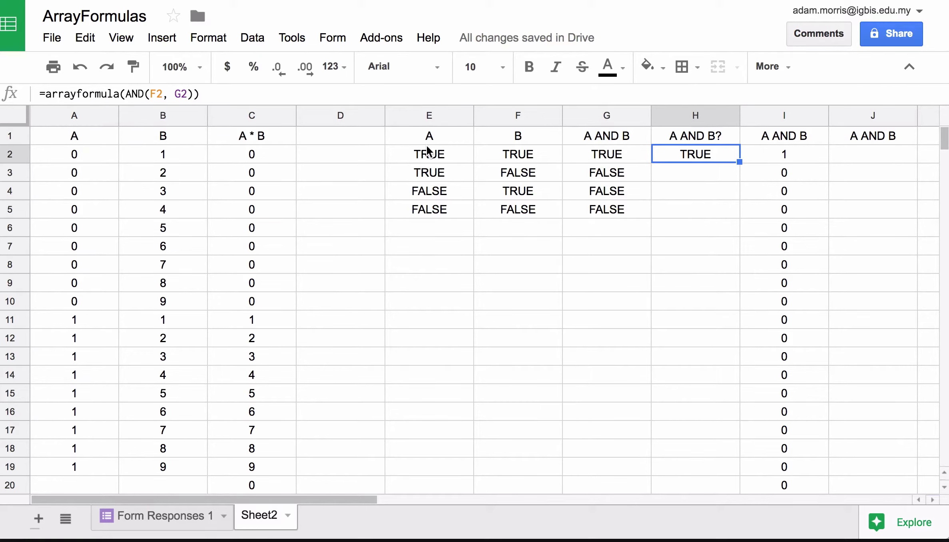
{"action": "left_click", "coordinate": [162, 94]}
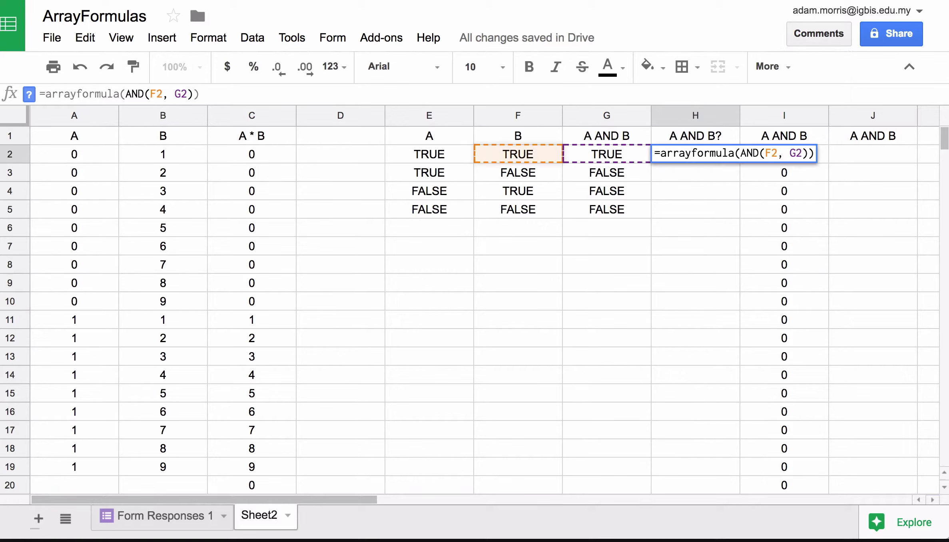
{"action": "type", "text": ":F"}
{"action": "key", "text": "Right"}
{"action": "key", "text": "Right"}
{"action": "key", "text": "Right"}
{"action": "key", "text": "Right"}
{"action": "type", "text": ":"}
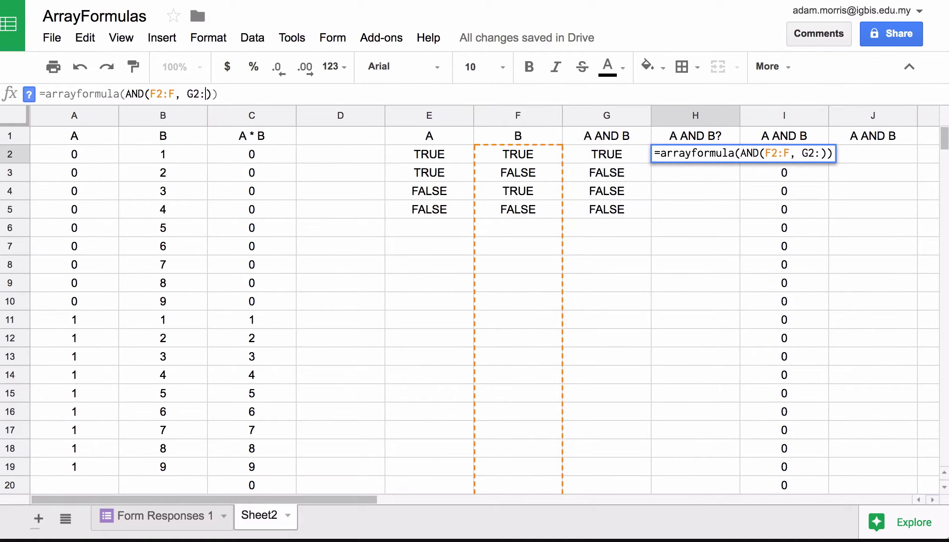
{"action": "type", "text": "G"}
{"action": "key", "text": "Return"}
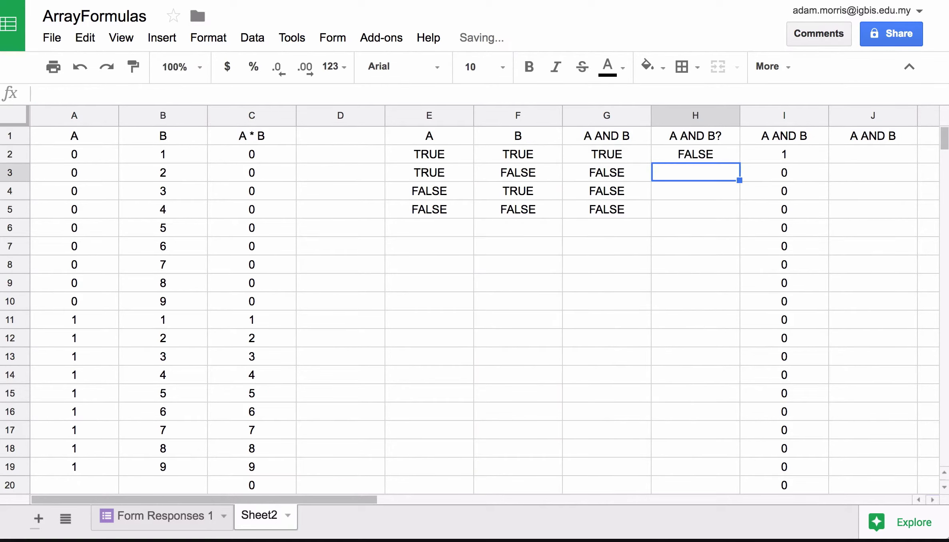
Examine cells H2 through H5 in the A AND B? column and compare the array formulas in C2 and H2
{"action": "key", "text": "Up"}
{"action": "key", "text": "Down"}
{"action": "key", "text": "Down"}
{"action": "key", "text": "Down"}
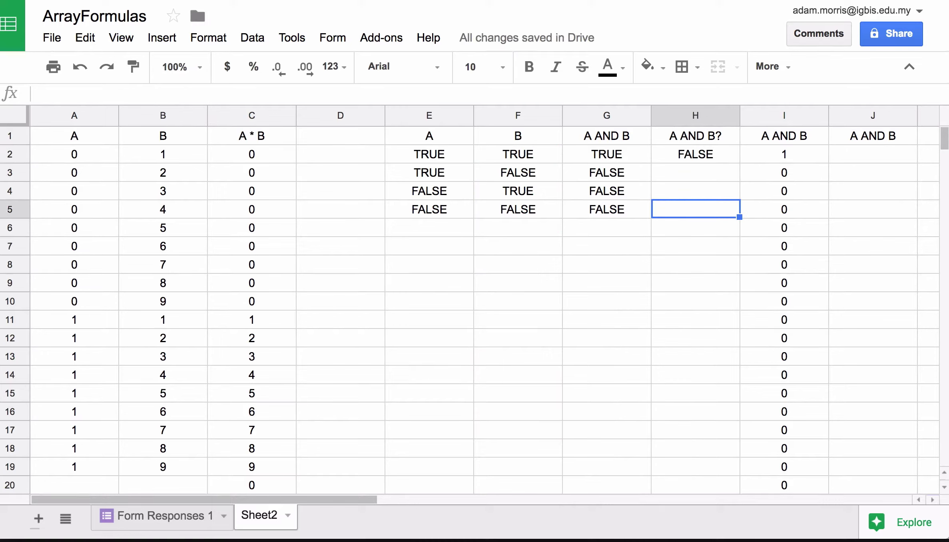
{"action": "key", "text": "Up"}
{"action": "key", "text": "Up"}
{"action": "key", "text": "Up"}
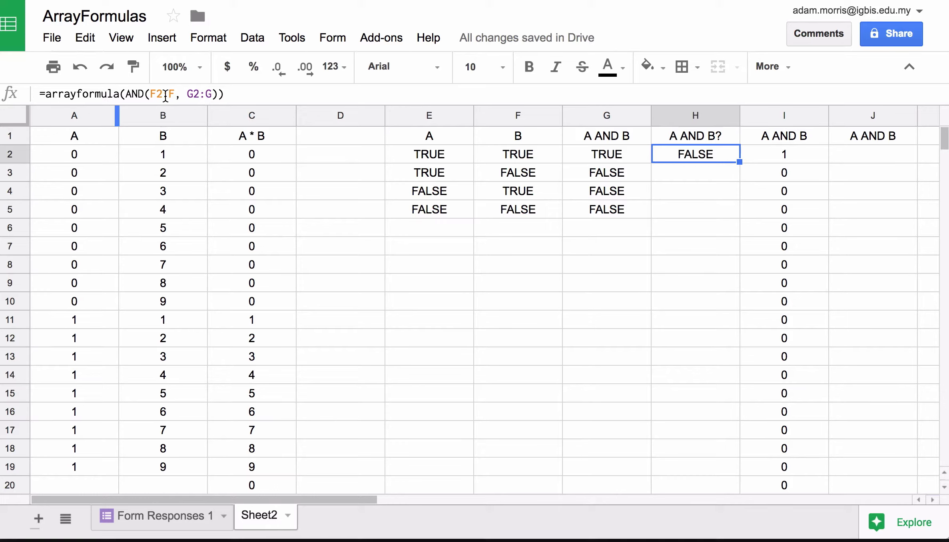
{"action": "left_click", "coordinate": [241, 159]}
{"action": "left_click", "coordinate": [682, 159]}
Wrap the E2:E * F2:F product in I2 in an IF function with the condition LEN(E2:E)>0
{"action": "left_click", "coordinate": [777, 157]}
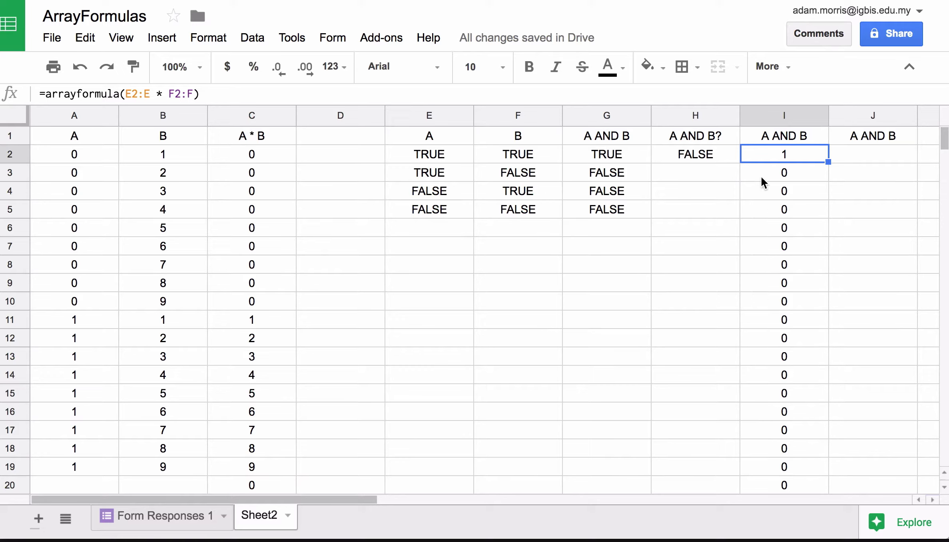
{"action": "left_click", "coordinate": [126, 94]}
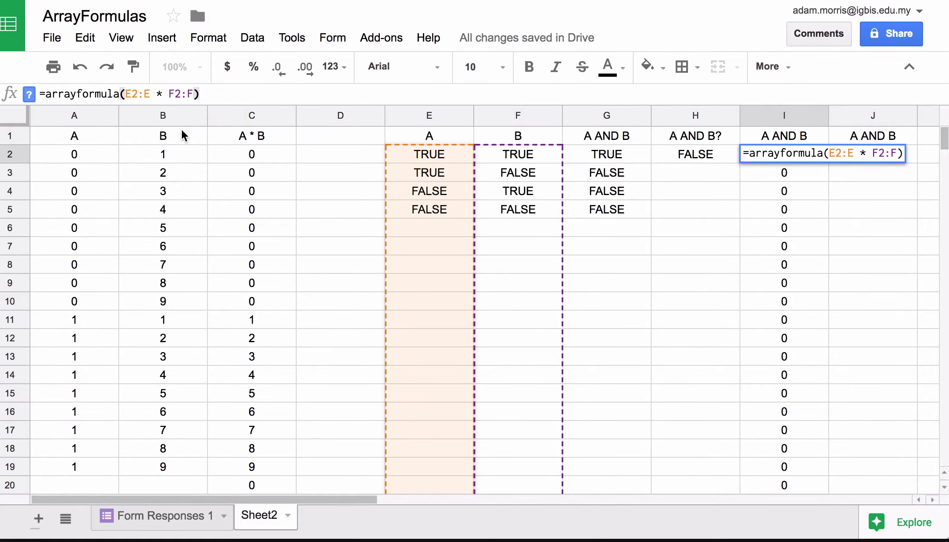
{"action": "type", "text": "IF("}
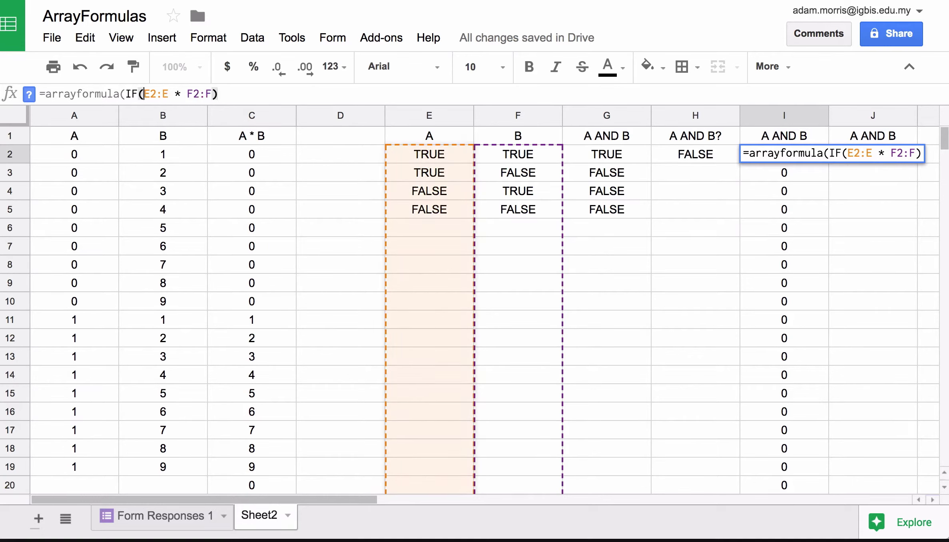
{"action": "type", "text": "LEN("}
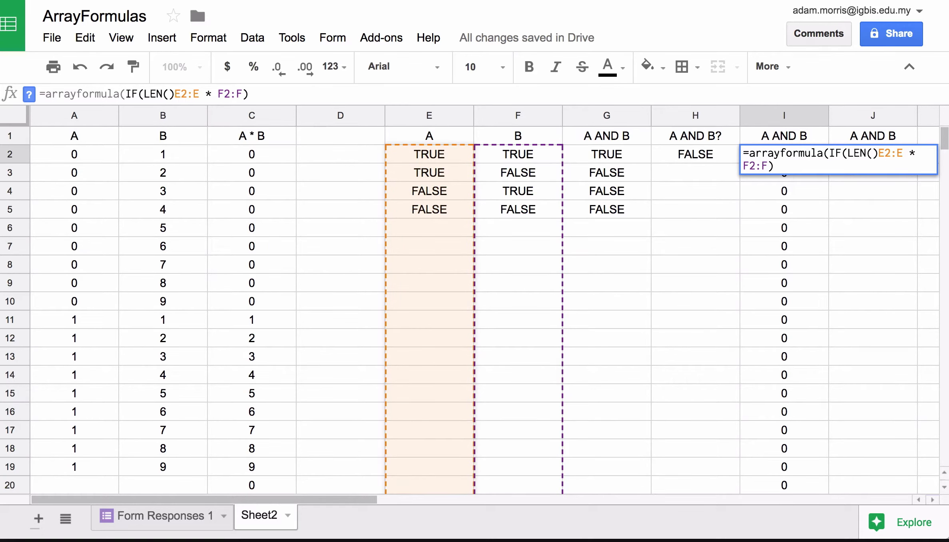
{"action": "type", "text": ","}
{"action": "key", "text": "Left"}
{"action": "key", "text": "Left"}
{"action": "key", "text": "Left"}
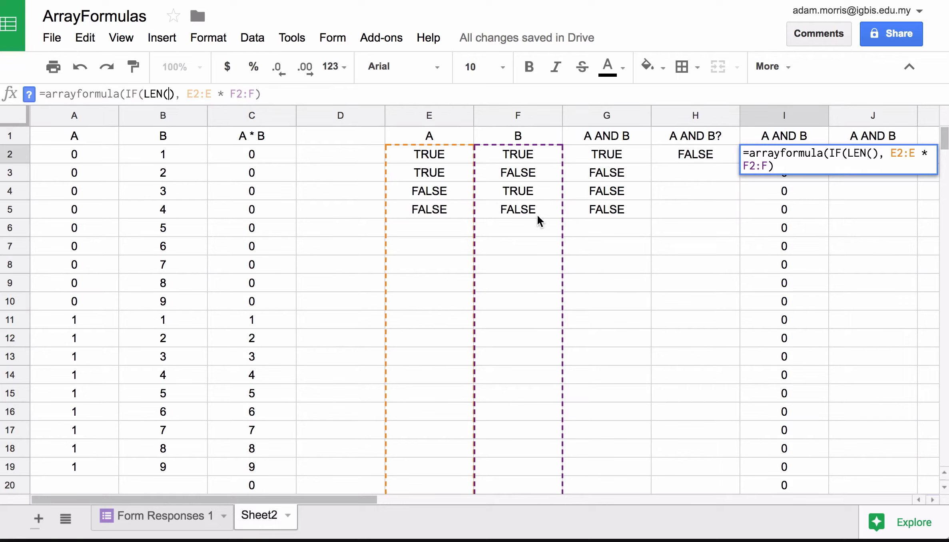
{"action": "type", "text": "E2"}
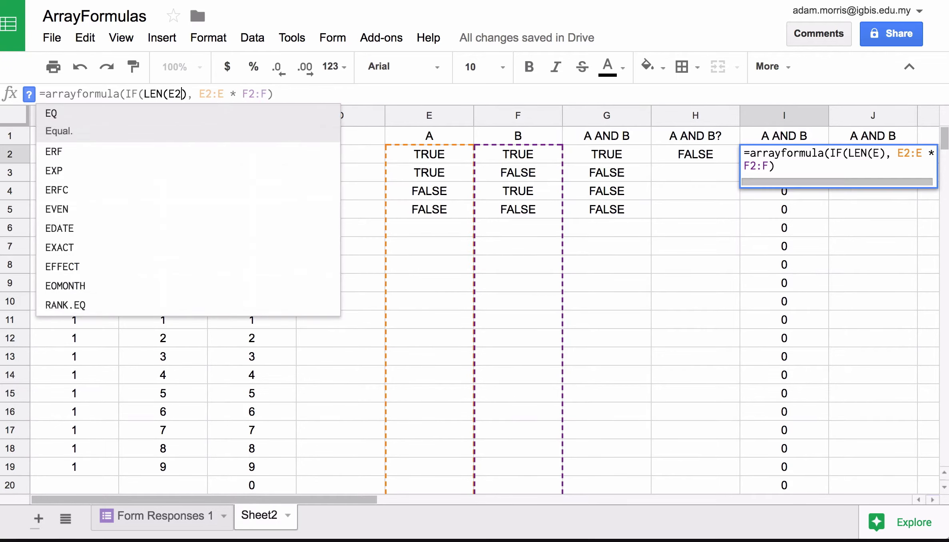
{"action": "type", "text": ":E"}
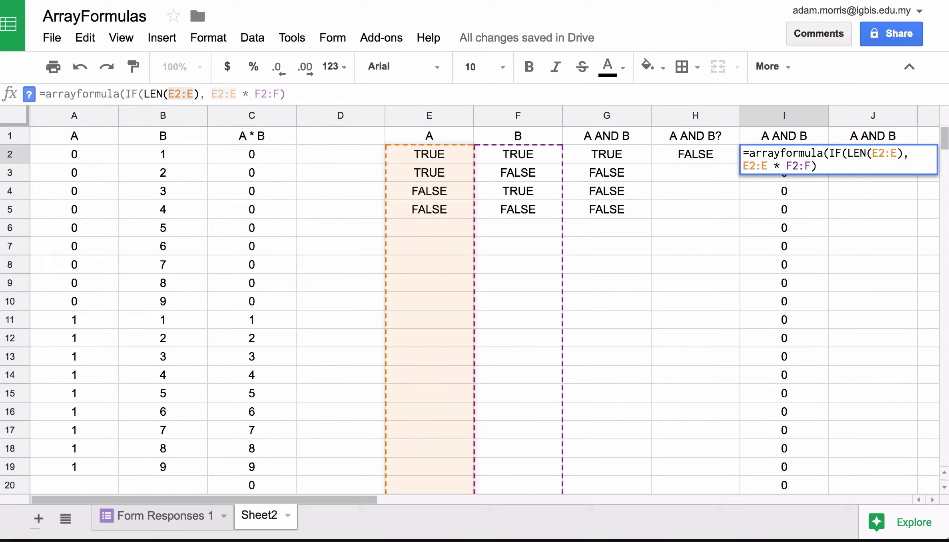
{"action": "key", "text": "Right"}
{"action": "type", "text": ">0"}
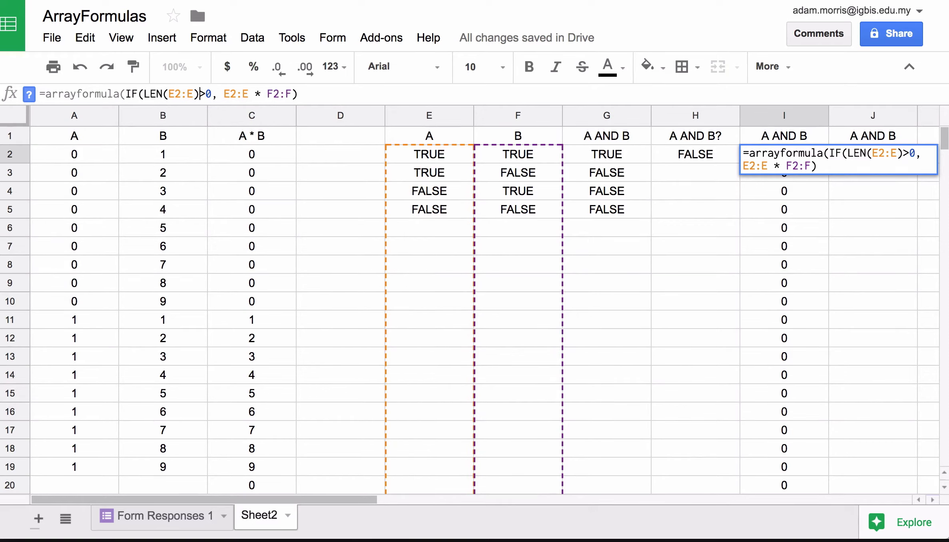
Add an empty string "" as the IF function's false value in I2 and enter the formula
{"action": "left_click", "coordinate": [190, 94]}
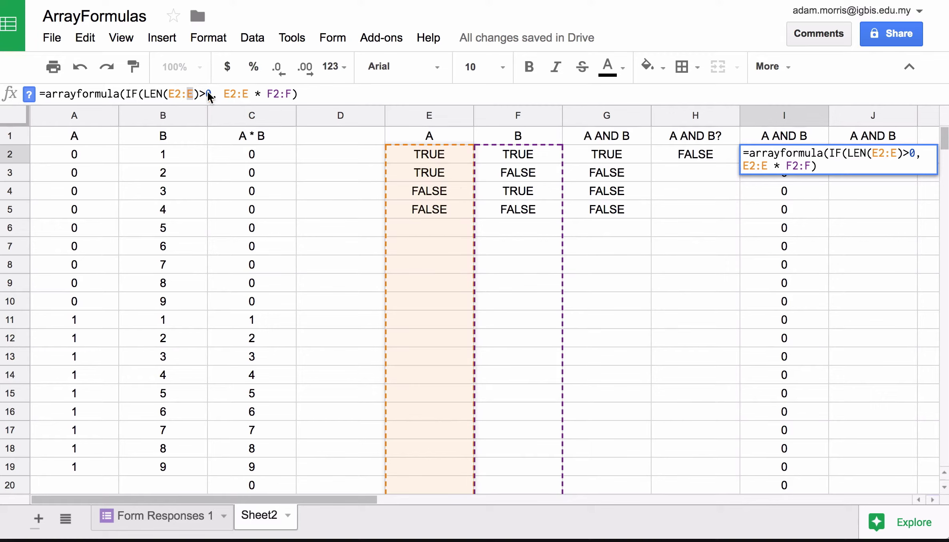
{"action": "left_click", "coordinate": [174, 94]}
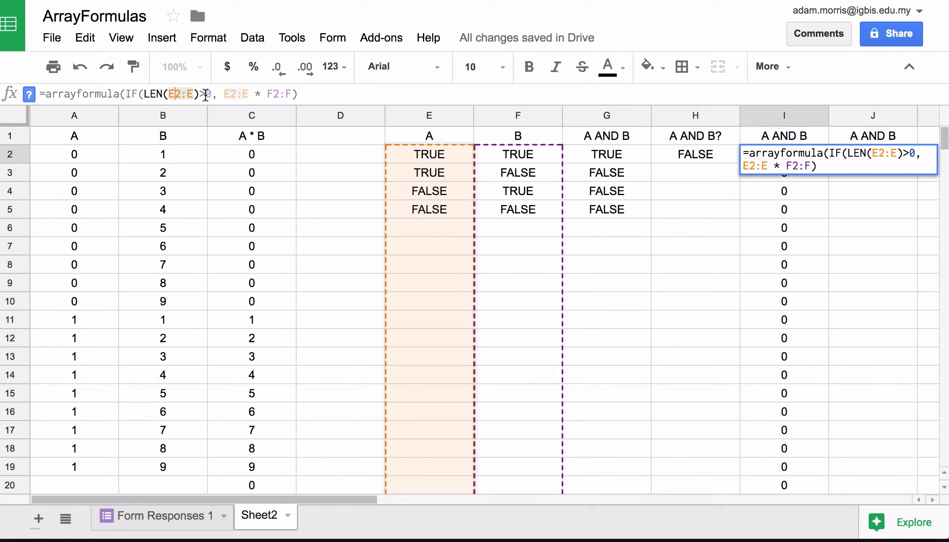
{"action": "left_click", "coordinate": [295, 94]}
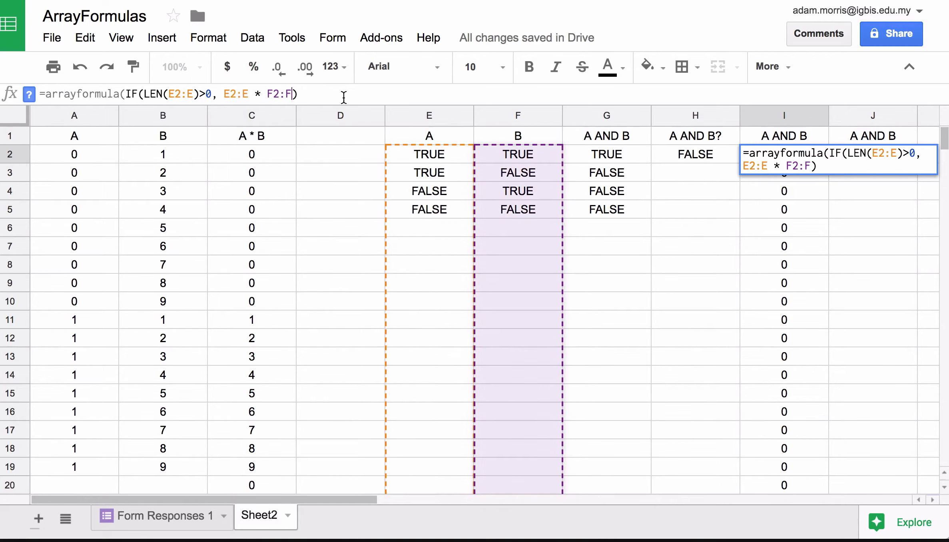
{"action": "type", "text": ", \"\""}
{"action": "key", "text": "Return"}
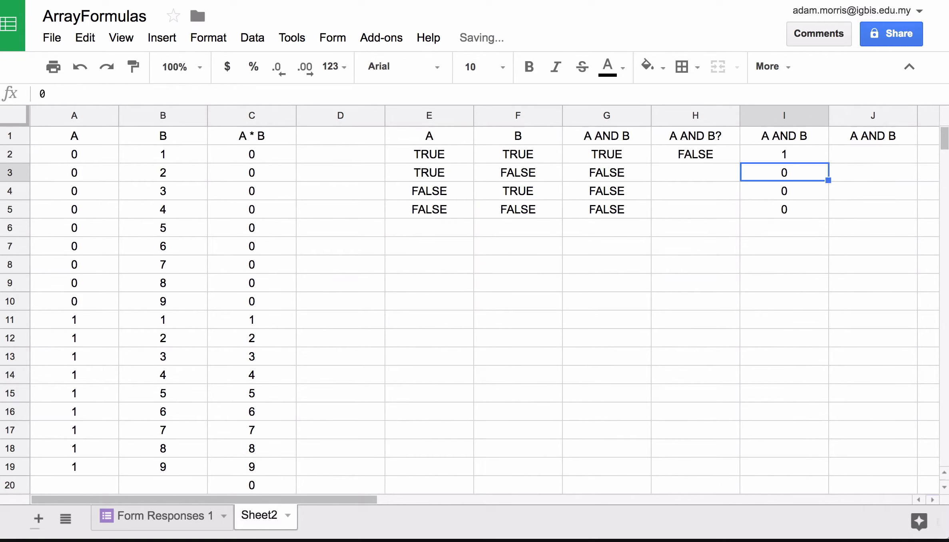
Enter the heading ROW() in cell K1
{"action": "key", "text": "Up"}
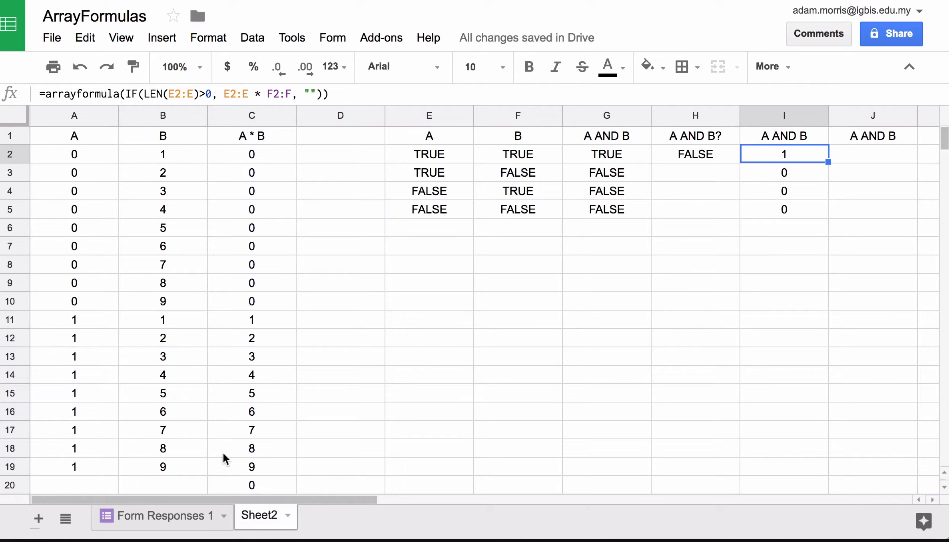
{"action": "scroll", "coordinate": [664, 303], "scroll_direction": "right", "scroll_amount": 2}
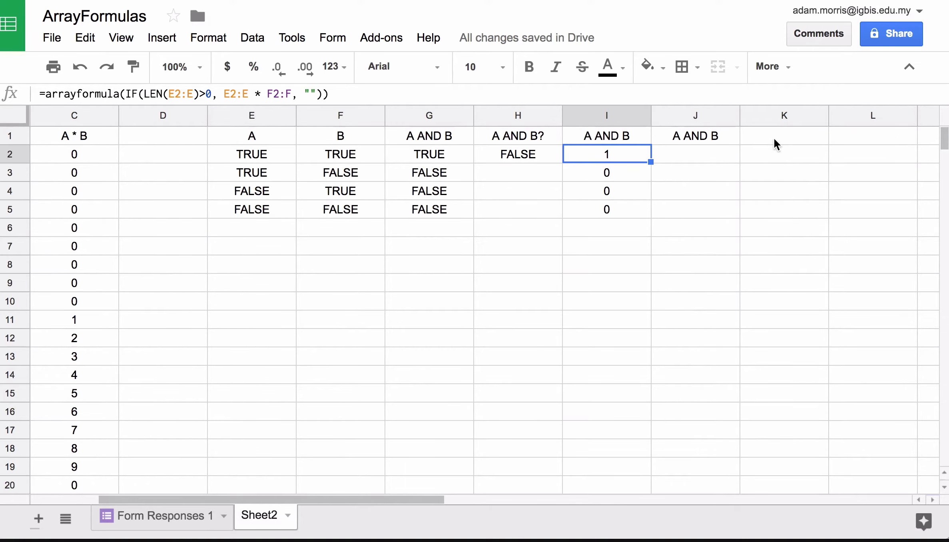
{"action": "left_click", "coordinate": [774, 139]}
{"action": "type", "text": "ROw()"}
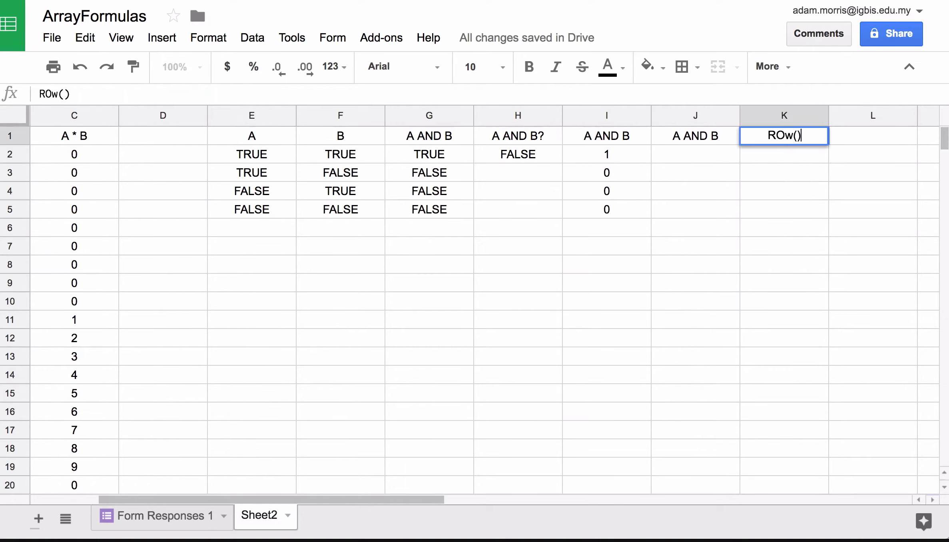
{"action": "key", "text": "BackSpace"}
{"action": "key", "text": "BackSpace"}
{"action": "key", "text": "BackSpace"}
{"action": "type", "text": "W()"}
{"action": "key", "text": "Return"}
Enter the formula =ROW() in cell K2
{"action": "type", "text": "RO"}
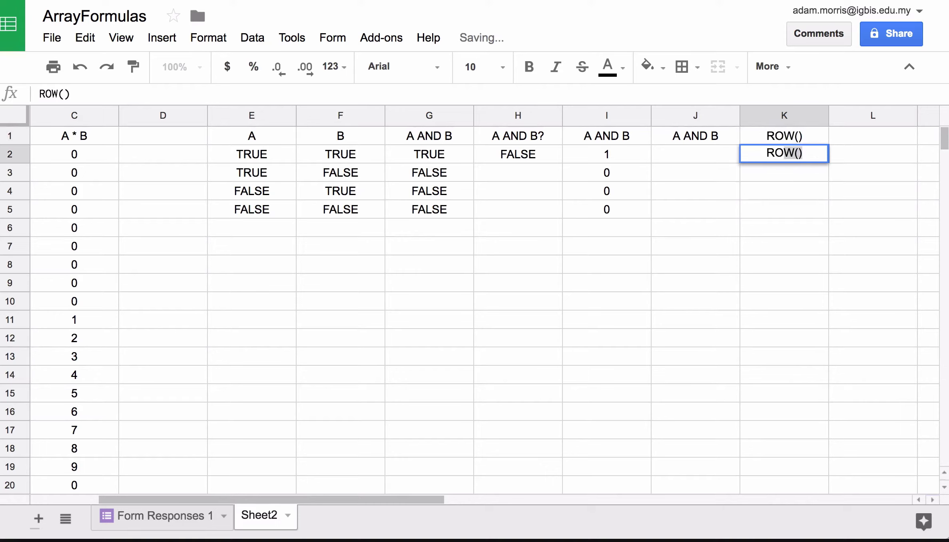
{"action": "key", "text": "BackSpace"}
{"action": "key", "text": "BackSpace"}
{"action": "type", "text": "="}
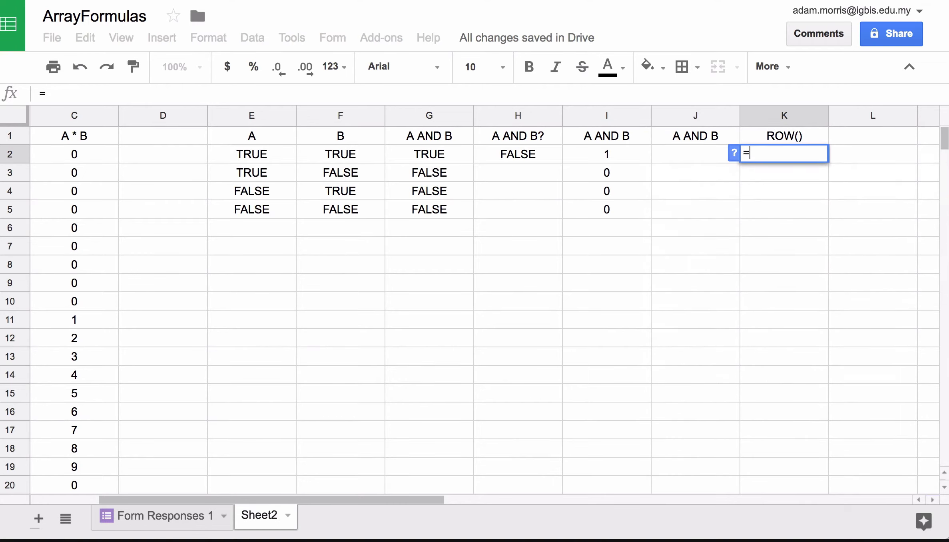
{"action": "type", "text": "ROW()"}
{"action": "key", "text": "Return"}
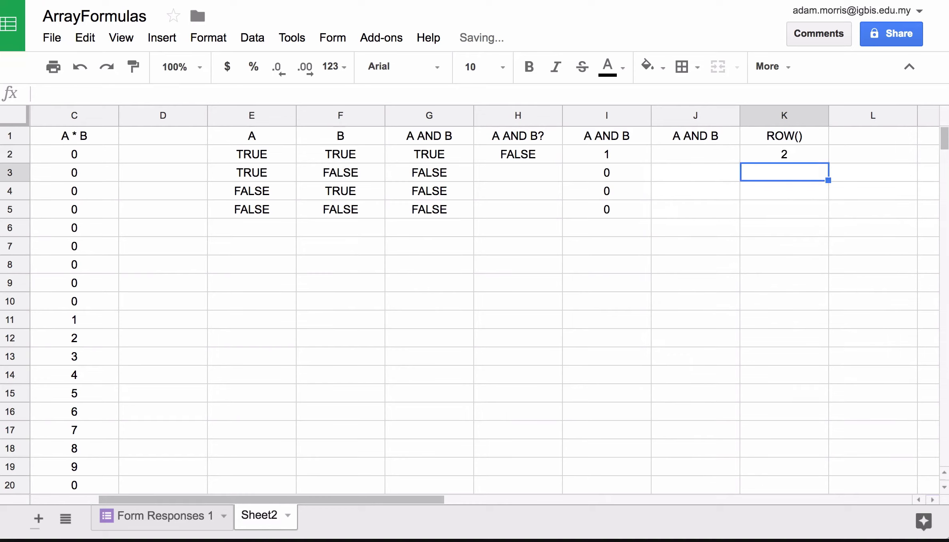
Wrap the ROW() formula in K2 in an array formula: =arrayformula(ROW())
{"action": "key", "text": "Up"}
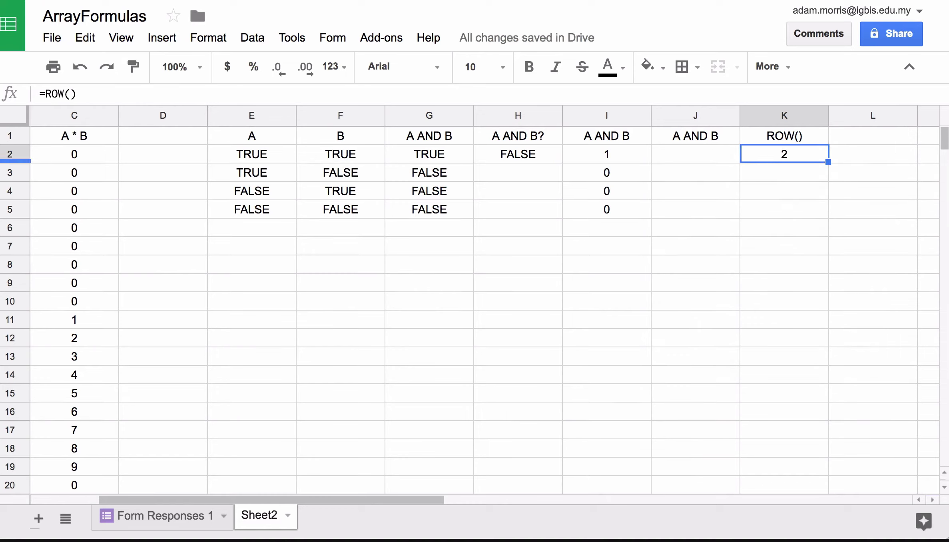
{"action": "left_click", "coordinate": [40, 95]}
{"action": "type", "text": "array"}
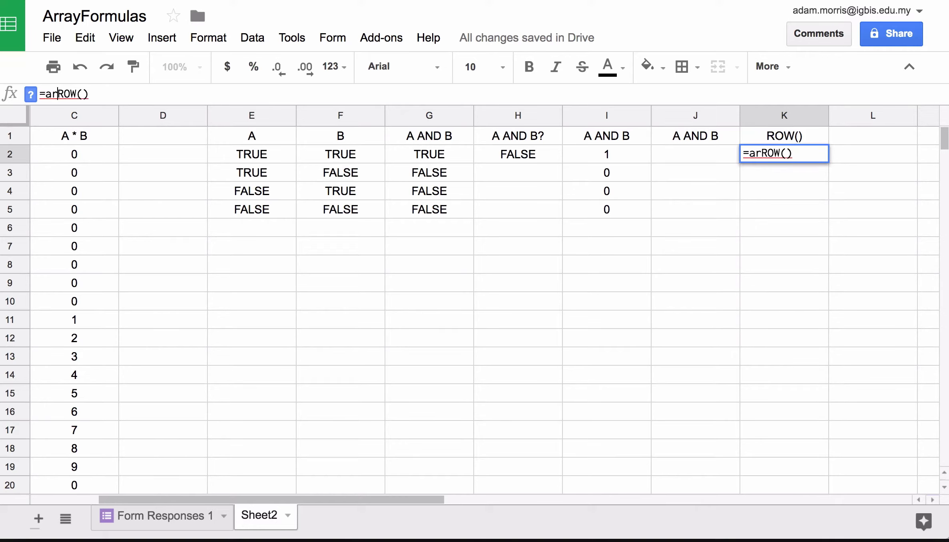
{"action": "type", "text": "fro"}
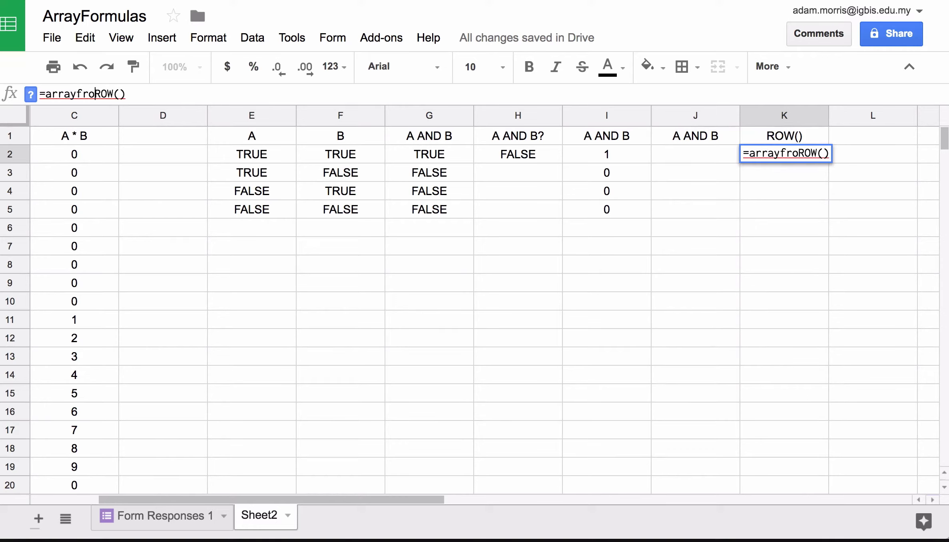
{"action": "key", "text": "BackSpace"}
{"action": "key", "text": "BackSpace"}
{"action": "type", "text": "ormula("}
{"action": "key", "text": "End"}
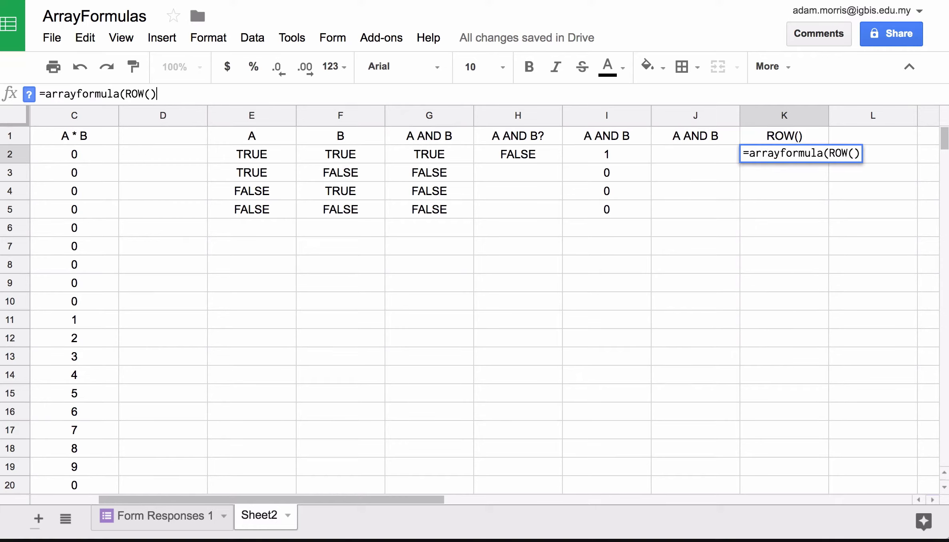
{"action": "type", "text": ")"}
{"action": "key", "text": "Return"}
Add the range K2:K as the ROW argument in K2, making it =arrayformula(ROW(K2:K))
{"action": "key", "text": "Up"}
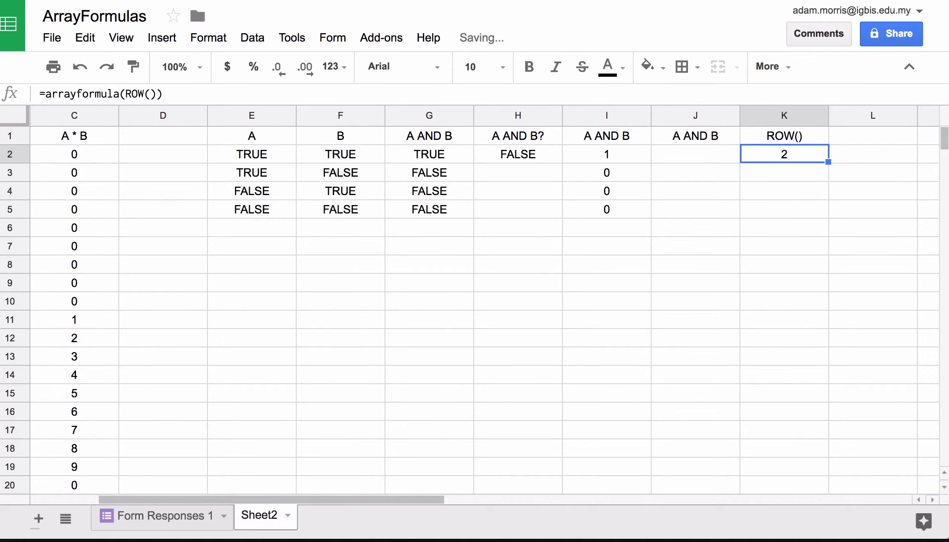
{"action": "left_click", "coordinate": [150, 93]}
{"action": "type", "text": "K"}
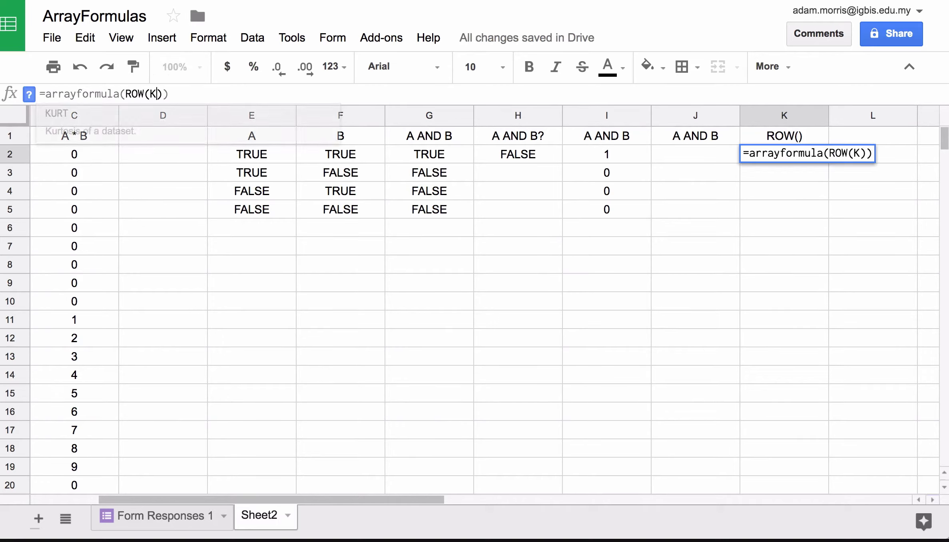
{"action": "type", "text": "2:K"}
{"action": "key", "text": "Return"}
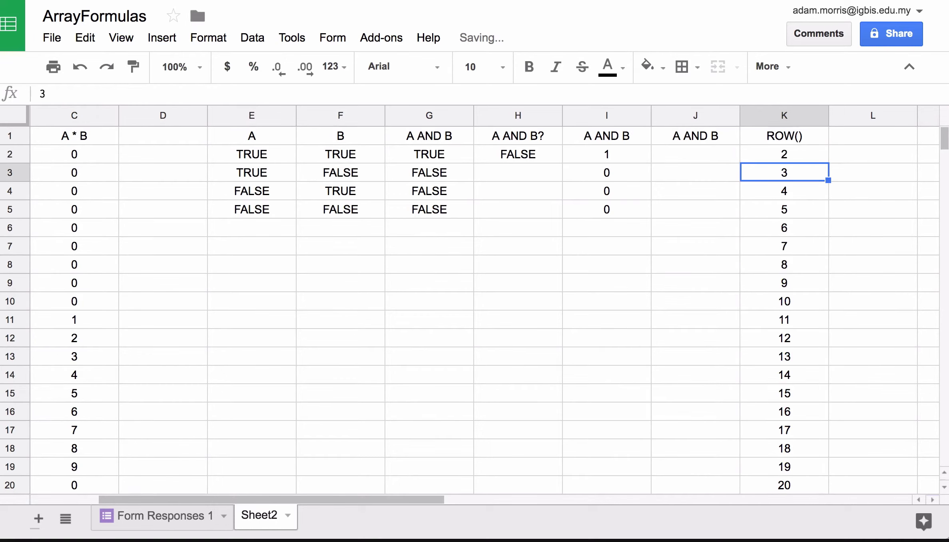
{"action": "key", "text": "Up"}
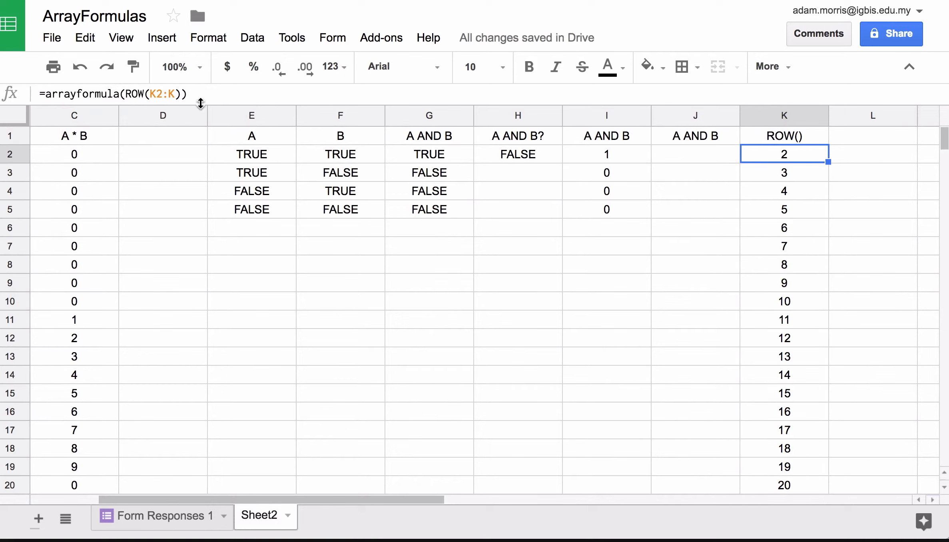
{"action": "left_click", "coordinate": [216, 93]}
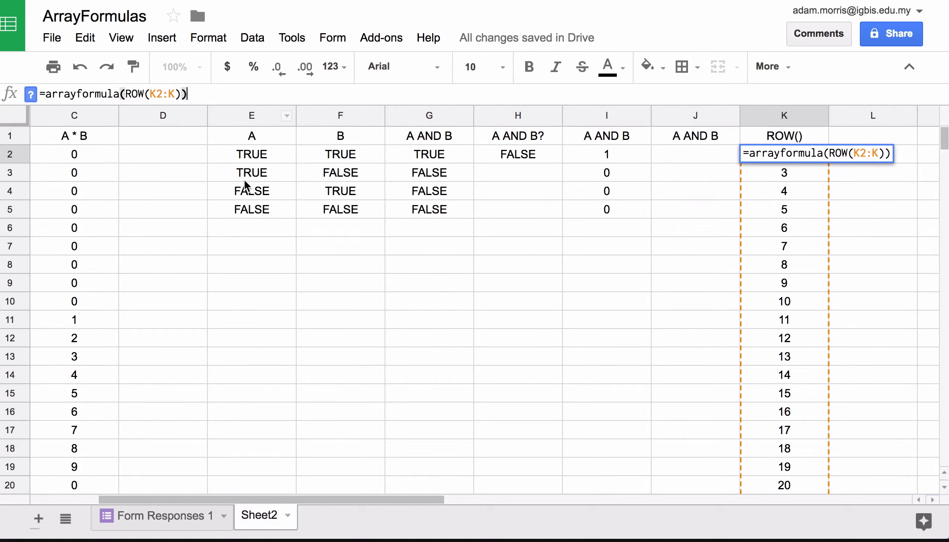
{"action": "key", "text": "Escape"}
Go to the Form Responses 1 sheet and clear the contents of the Full Name header cell G1
{"action": "scroll", "coordinate": [236, 218], "scroll_direction": "left", "scroll_amount": 3}
{"action": "left_click", "coordinate": [156, 515]}
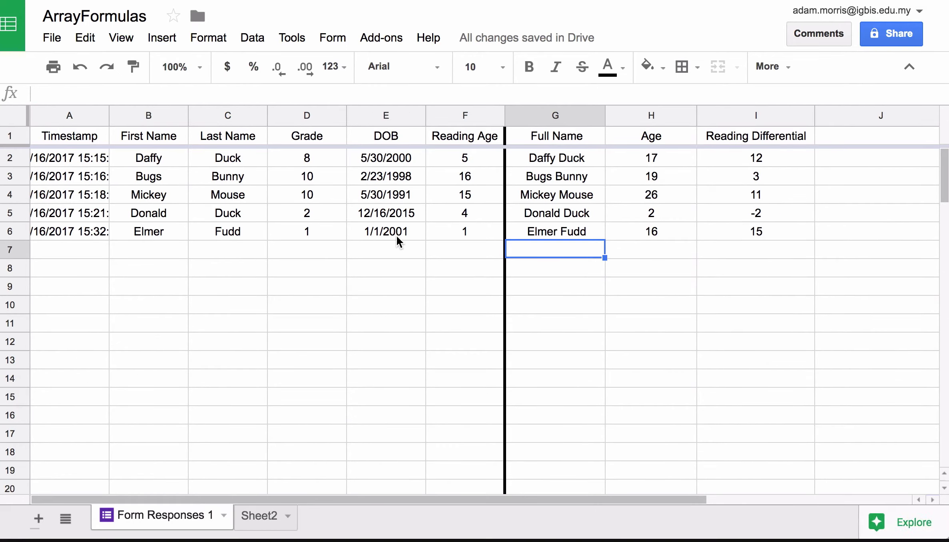
{"action": "left_click", "coordinate": [562, 161]}
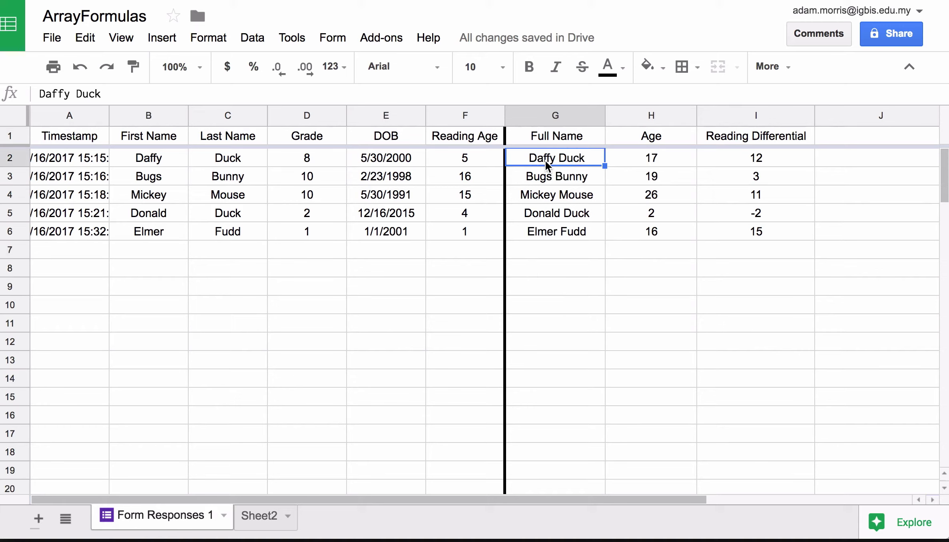
{"action": "key", "text": "Up"}
{"action": "key", "text": "Delete"}
{"action": "key", "text": "Down"}
Clear the contents of the Age and Reading Differential header cells H1 and I1
{"action": "key", "text": "Right"}
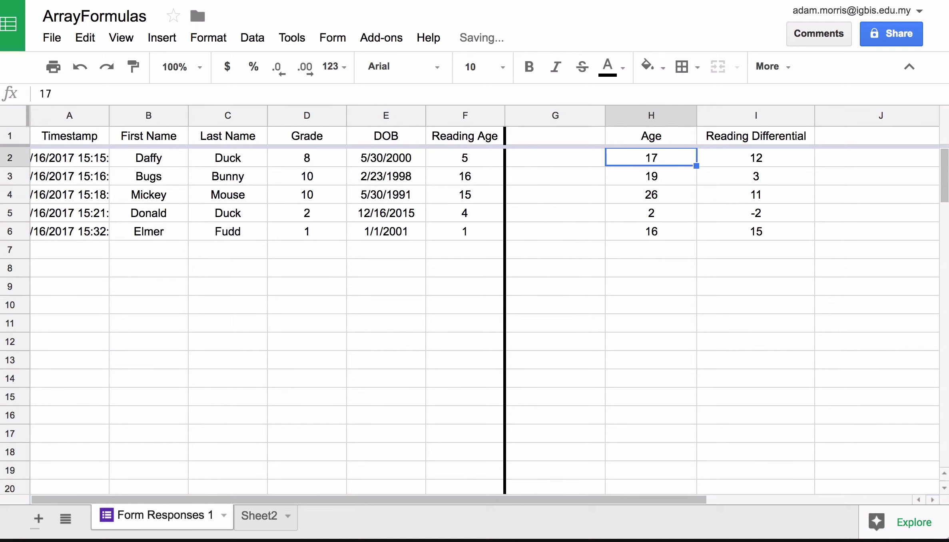
{"action": "key", "text": "Up"}
{"action": "key", "text": "Delete"}
{"action": "key", "text": "Right"}
{"action": "key", "text": "Delete"}
{"action": "key", "text": "Down"}
{"action": "key", "text": "Left"}
{"action": "key", "text": "Left"}
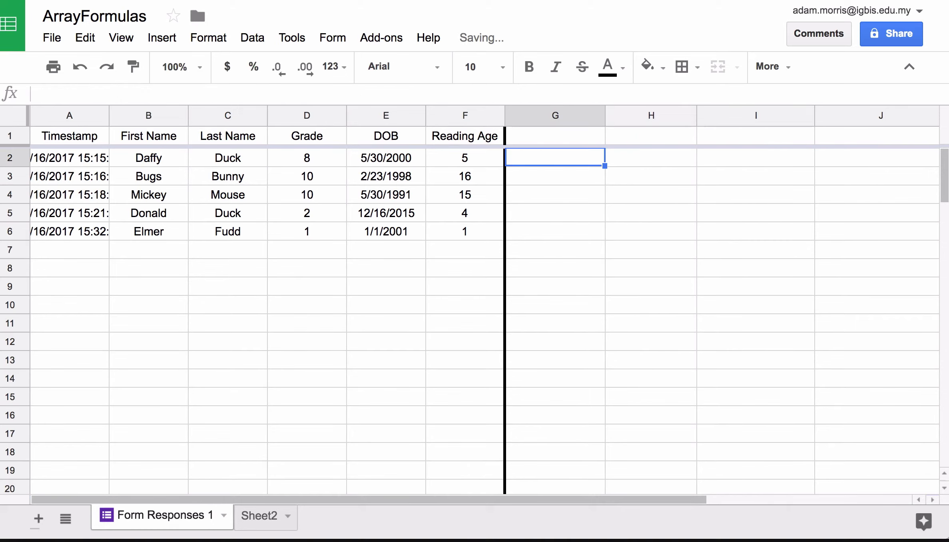
Begin an array formula in G2 with an IF condition that checks for a first name: =arrayformula(if(len(B2:B)>0,
{"action": "type", "text": "=arr"}
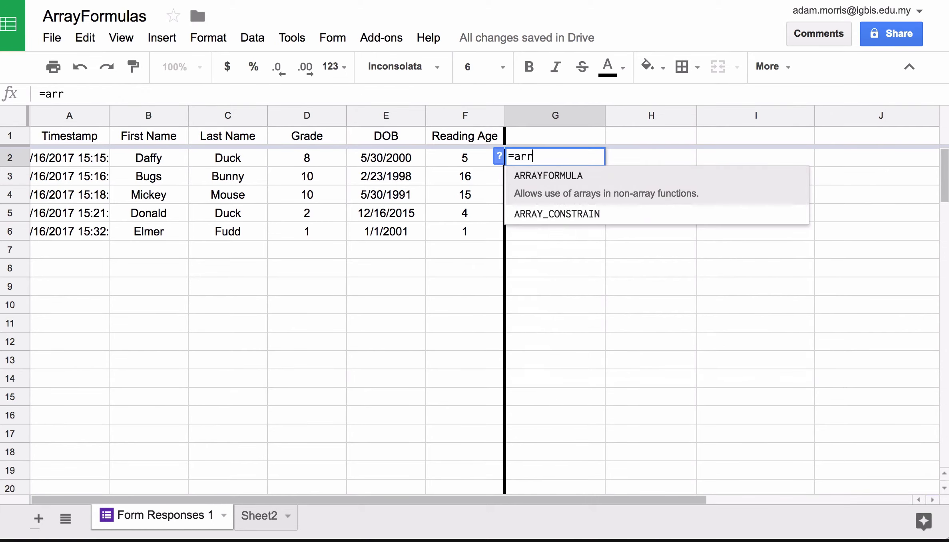
{"action": "type", "text": "ayformula(if"}
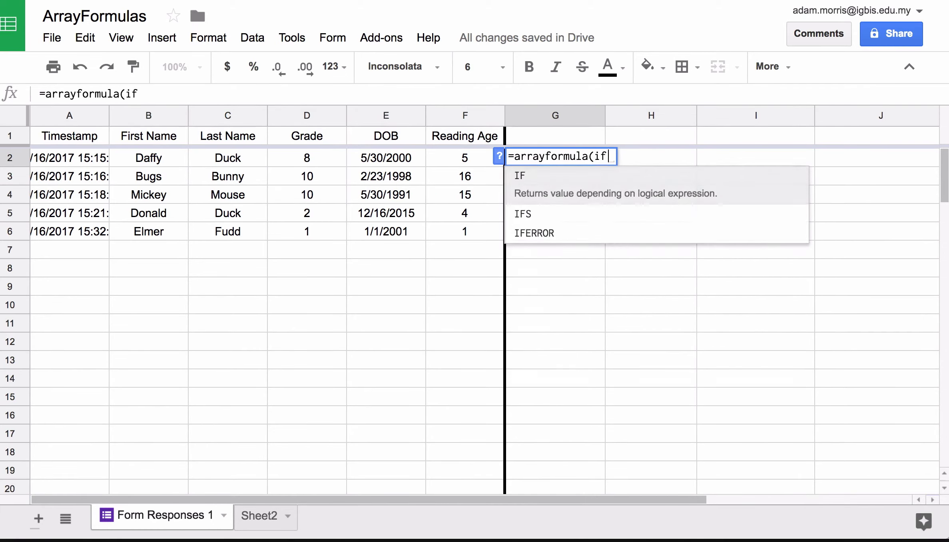
{"action": "type", "text": "(len("}
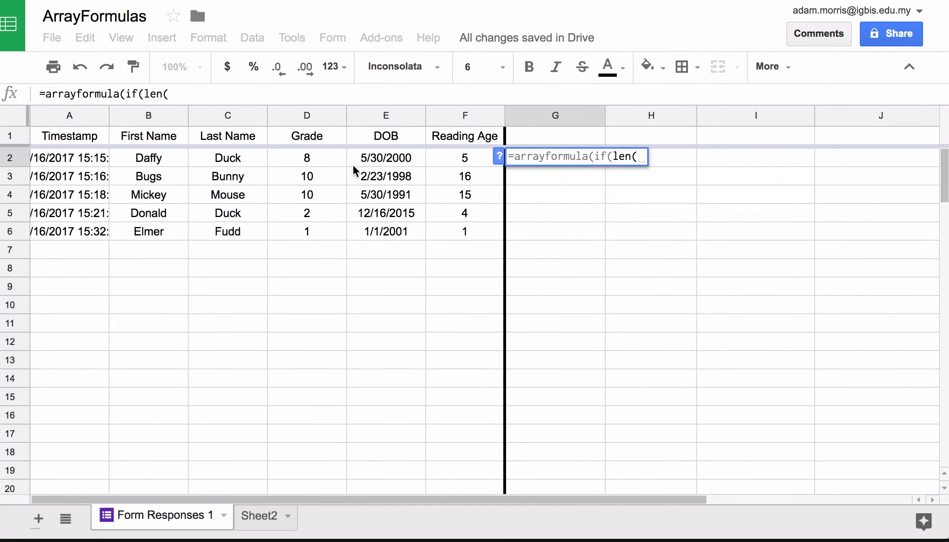
{"action": "left_click", "coordinate": [157, 159]}
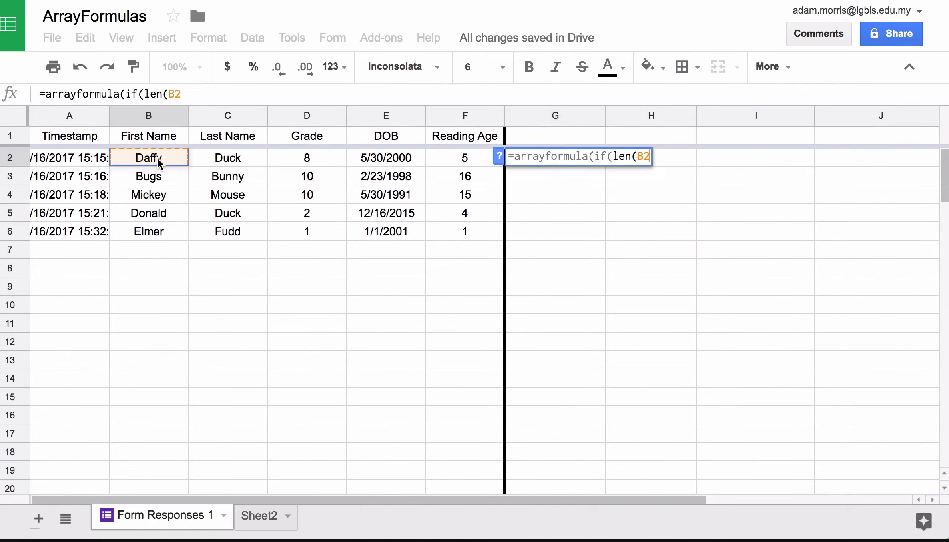
{"action": "type", "text": ":B"}
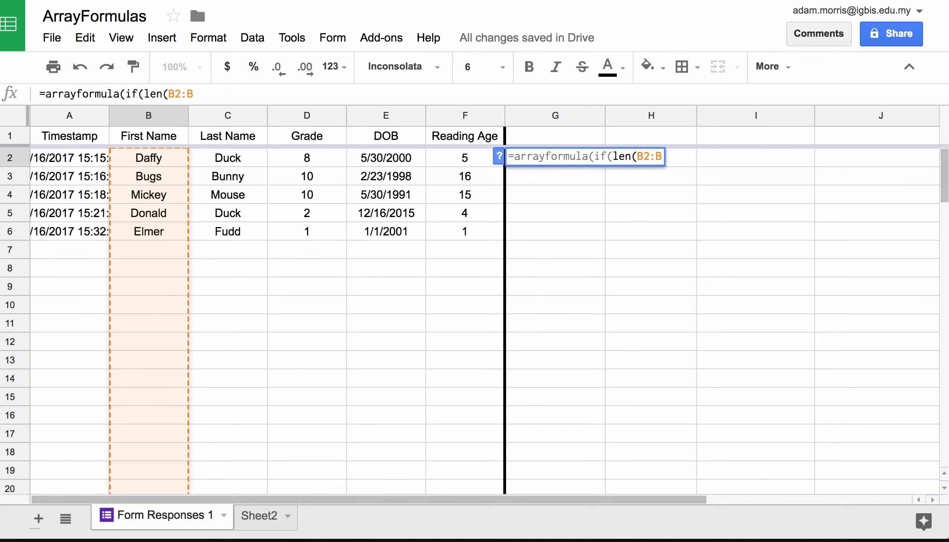
{"action": "type", "text": ")>0"}
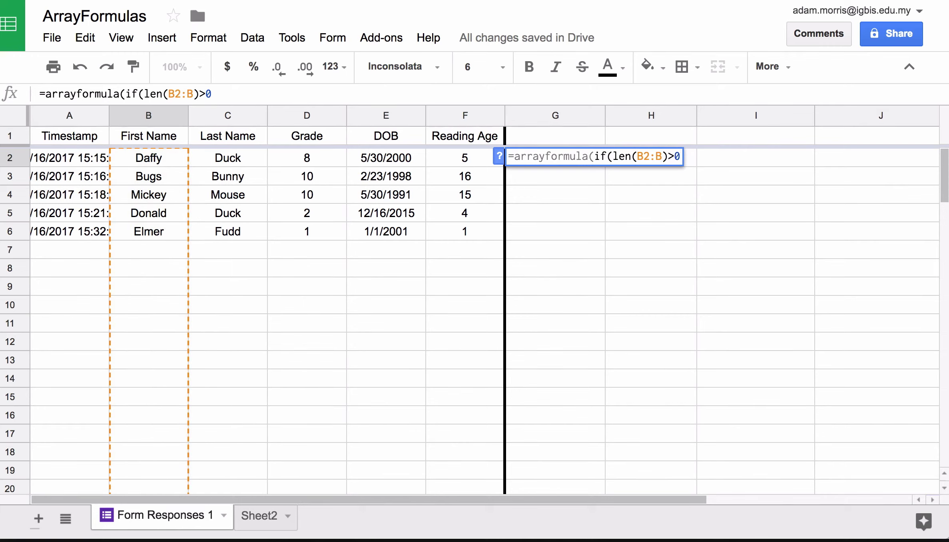
{"action": "type", "text": ", "}
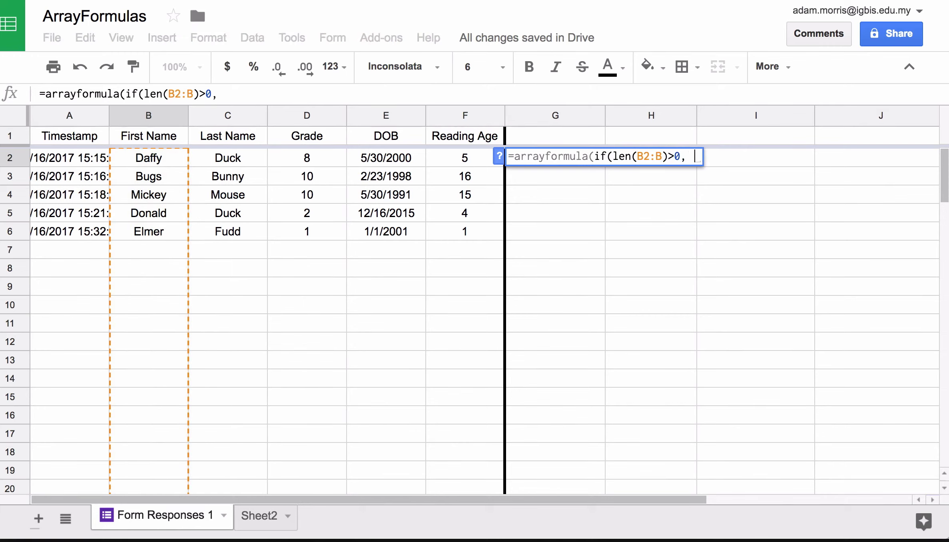
Complete the G2 formula with B2:B & " " & C2:C as the true value and "" as the false value, and enter it
{"action": "type", "text": "B2"}
{"action": "key", "text": "BackSpace"}
{"action": "type", "text": "2"}
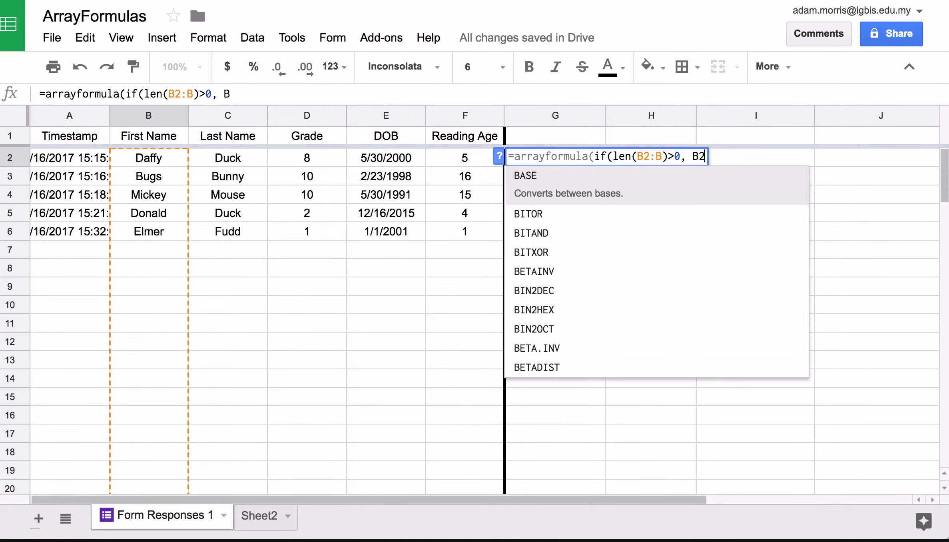
{"action": "type", "text": ":B"}
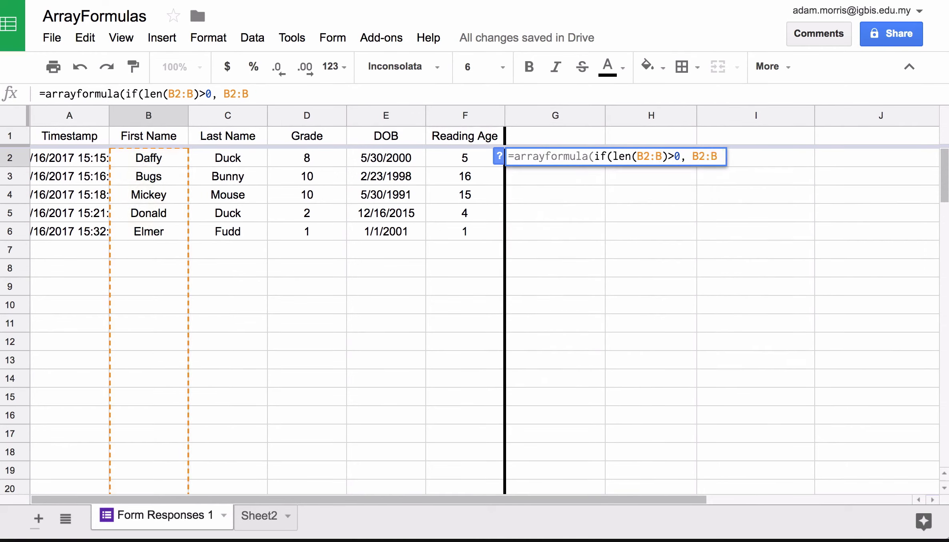
{"action": "type", "text": " & \" \" & "}
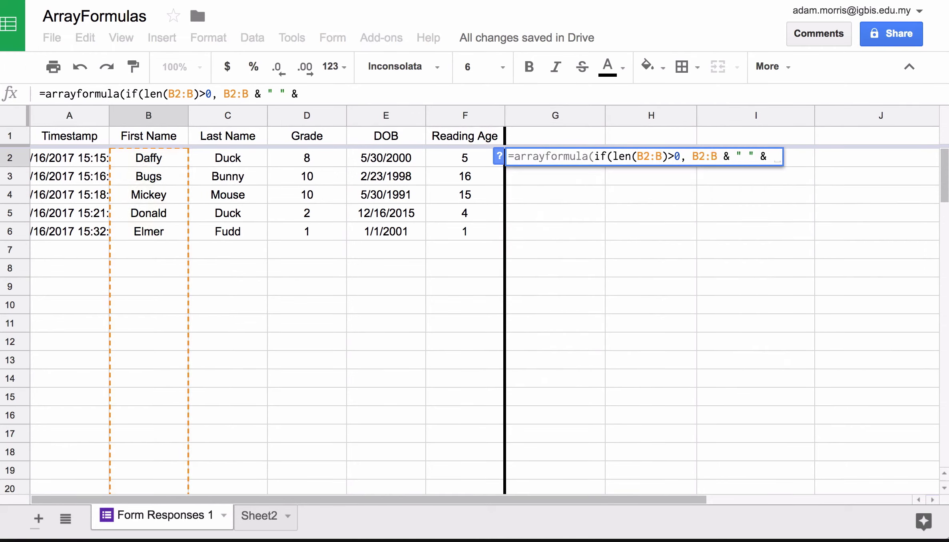
{"action": "type", "text": "C2:C"}
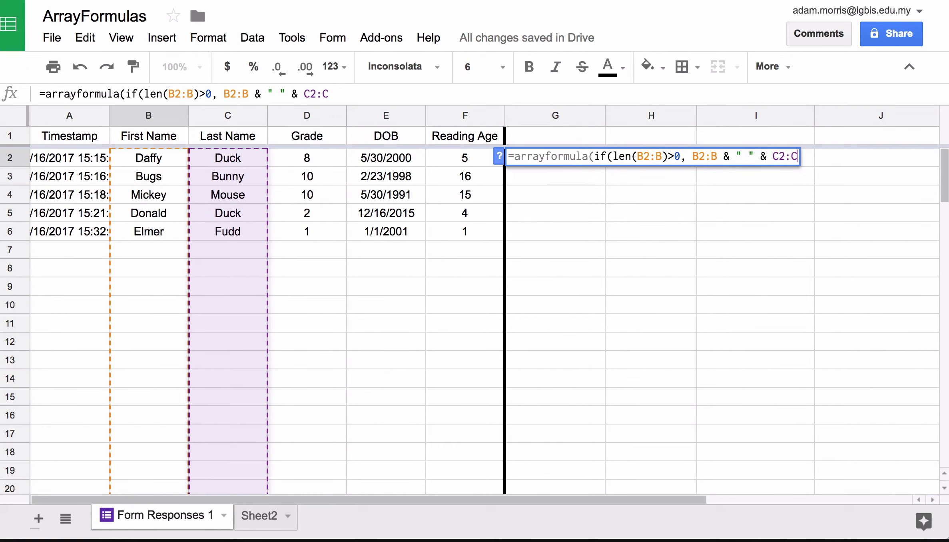
{"action": "type", "text": ","}
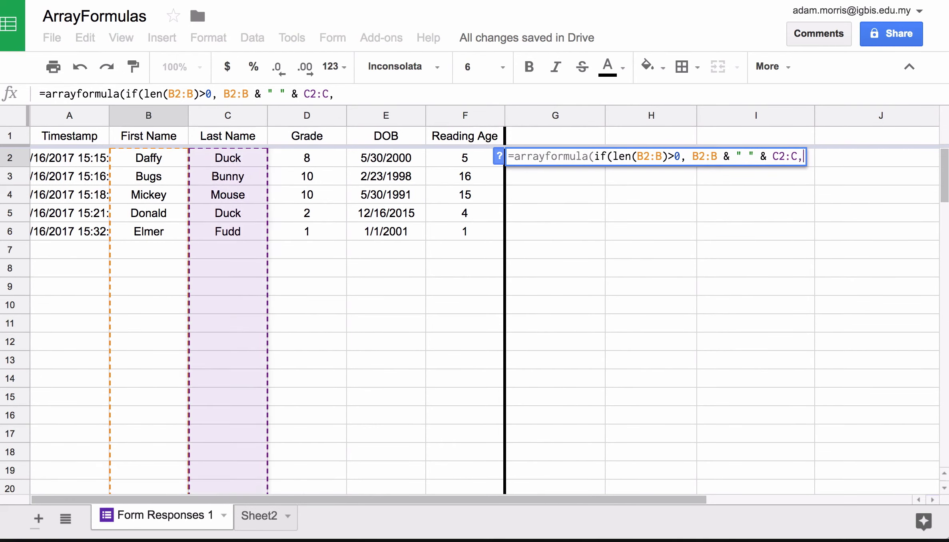
{"action": "type", "text": " \"\")"}
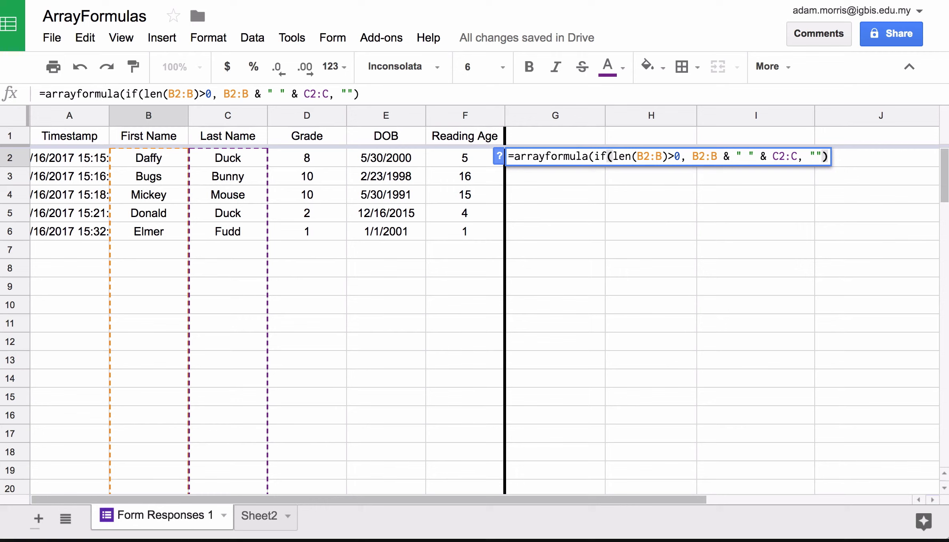
{"action": "type", "text": ")"}
{"action": "key", "text": "Return"}
{"action": "key", "text": "Up"}
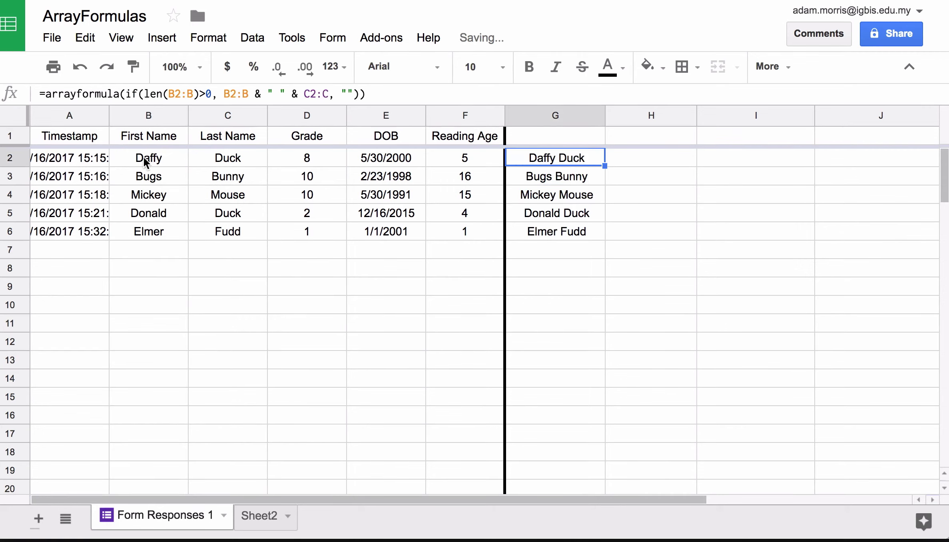
Inspect the array formula in G2 and the contents of G3 beneath it
{"action": "left_click", "coordinate": [297, 96]}
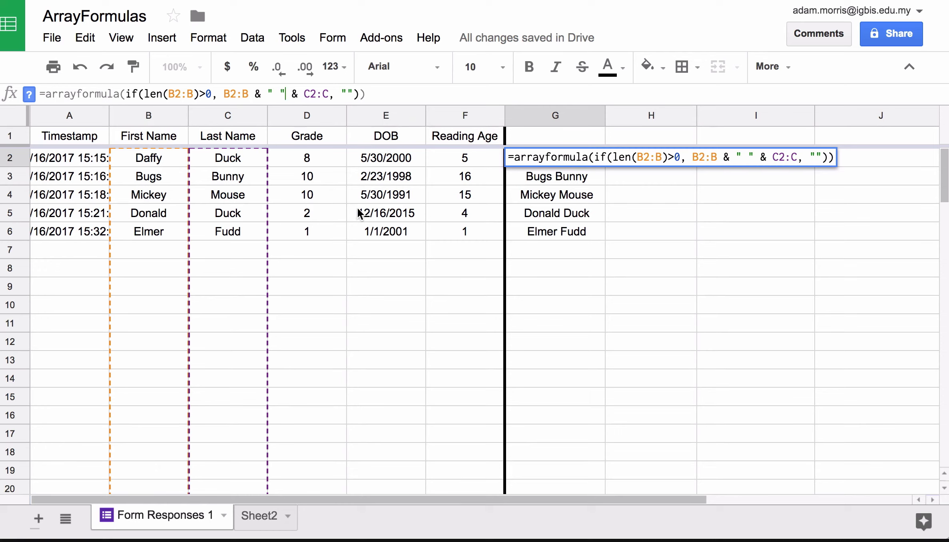
{"action": "left_click", "coordinate": [383, 236]}
{"action": "left_click", "coordinate": [538, 176]}
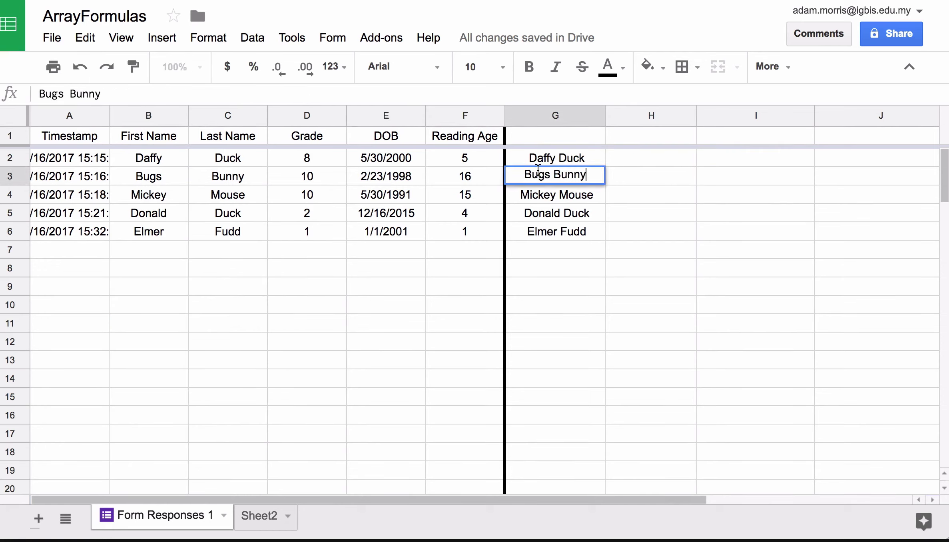
{"action": "left_click", "coordinate": [549, 159]}
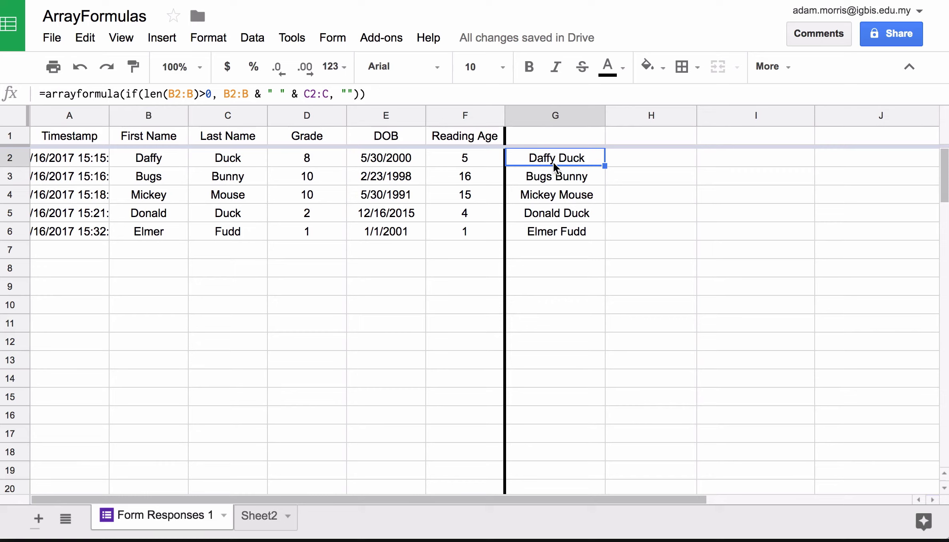
{"action": "left_click", "coordinate": [550, 136]}
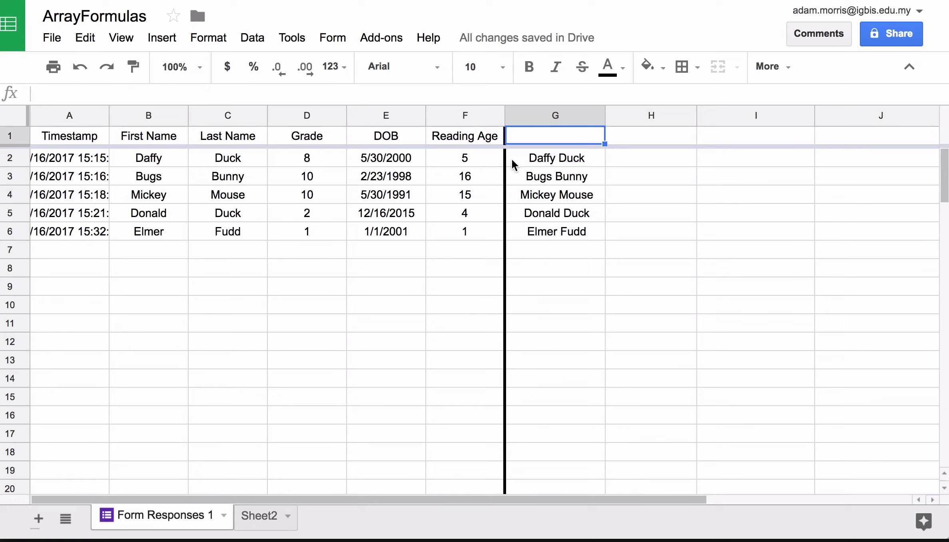
{"action": "type", "text": "="}
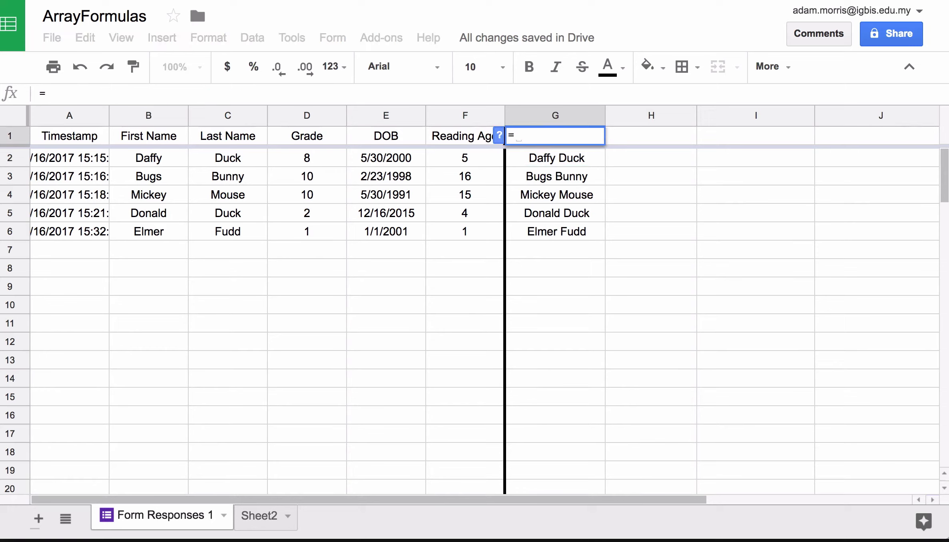
{"action": "type", "text": "arrayformula("}
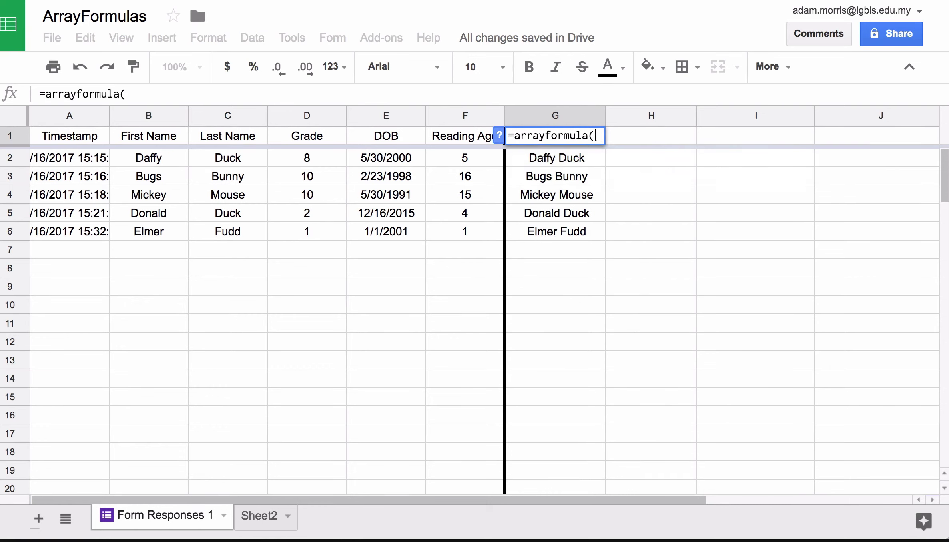
{"action": "type", "text": "IF(R"}
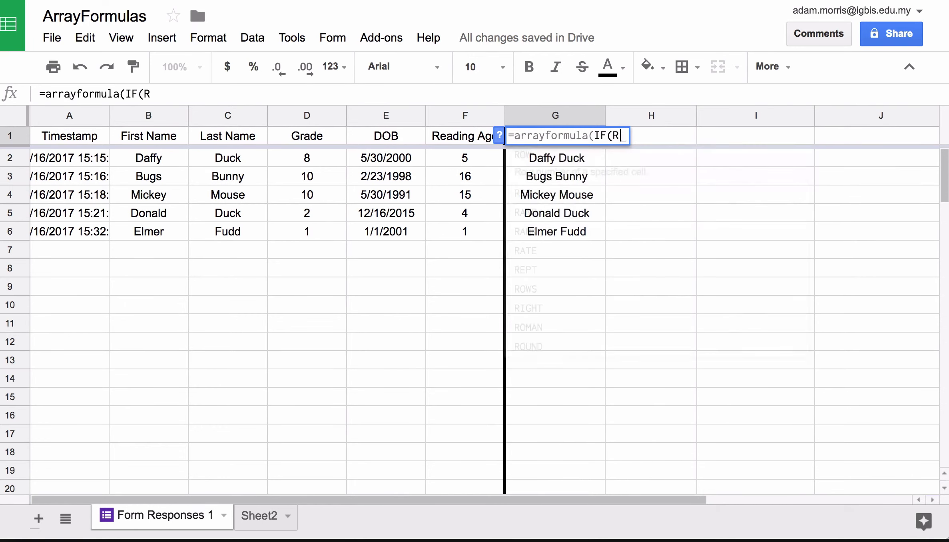
{"action": "type", "text": "OW("}
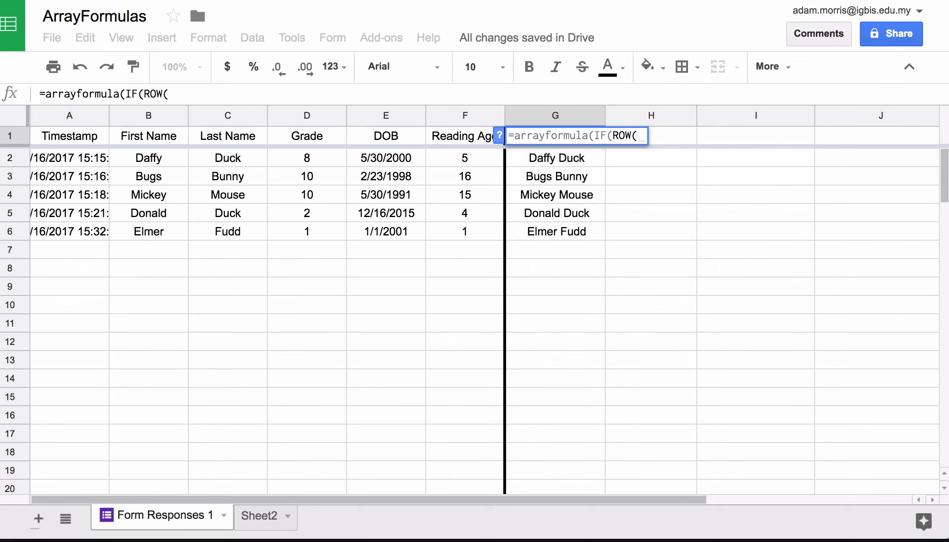
{"action": "type", "text": "A1:A)"}
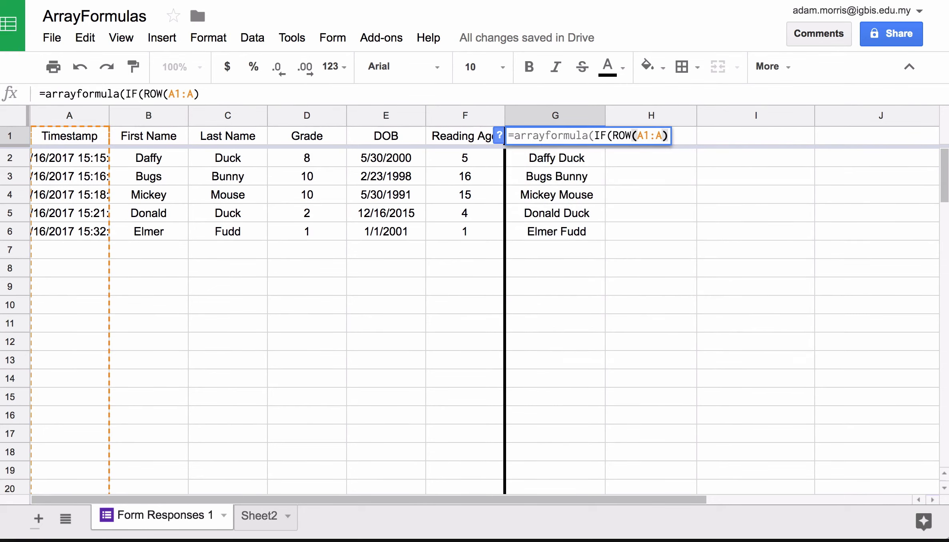
{"action": "type", "text": "-ROW()"}
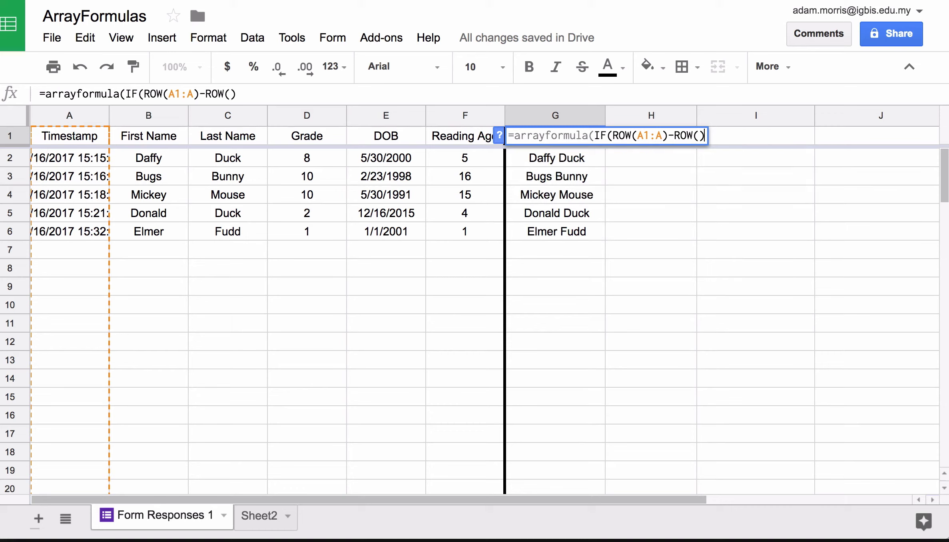
{"action": "key", "text": "Escape"}
Undo the G2 array formula and the clearing of the Full Name, Age and Reading Differential header cells
{"action": "key", "text": "super+z"}
{"action": "key", "text": "super+z"}
{"action": "key", "text": "super+z"}
{"action": "key", "text": "super+z"}
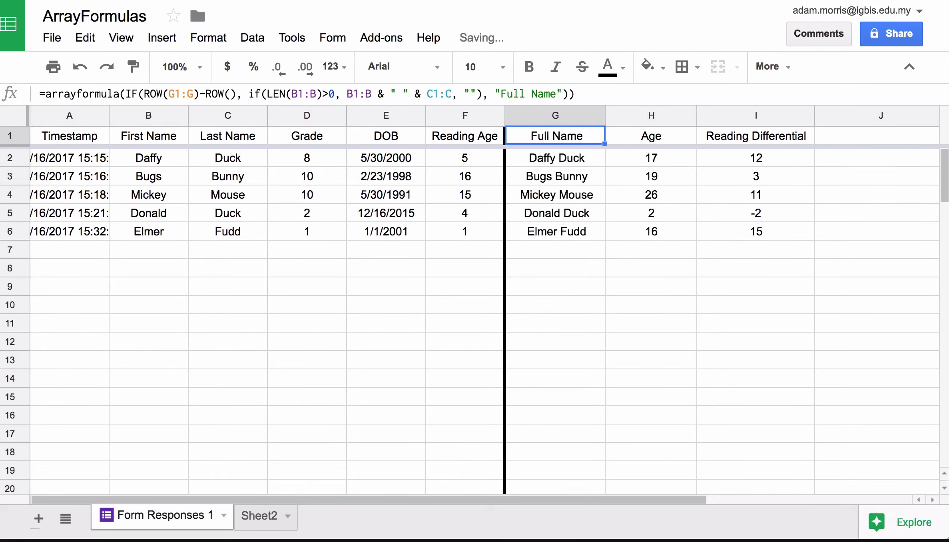
Select the Full Name header cell G1 and highlight the IF(ROW(G1:G)-ROW() part of its array formula for examination
{"action": "left_click", "coordinate": [545, 164]}
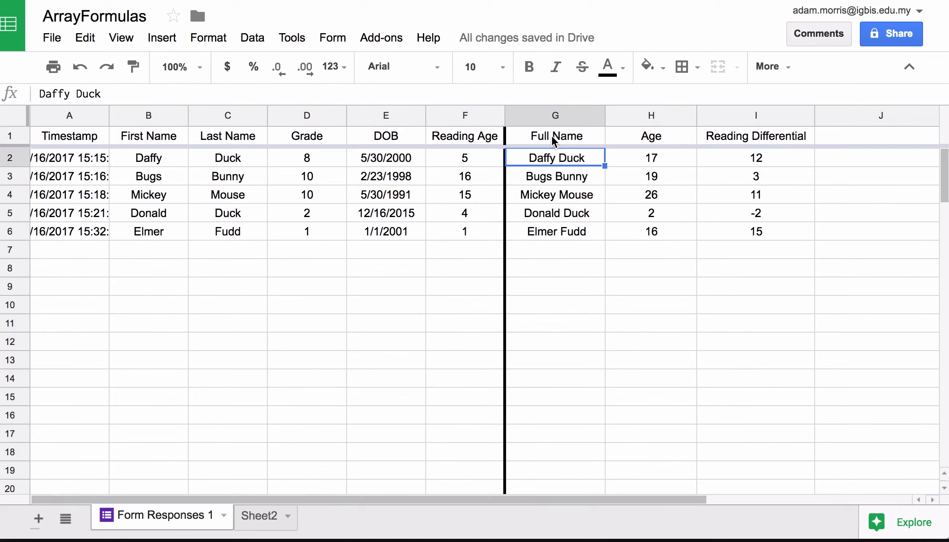
{"action": "left_click", "coordinate": [552, 135]}
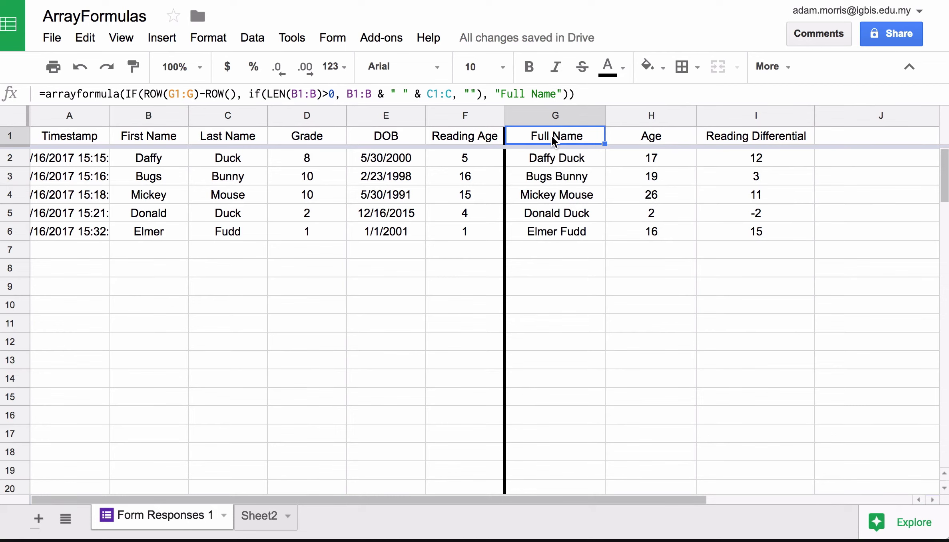
{"action": "left_click", "coordinate": [123, 94]}
{"action": "key", "text": "shift+Right"}
{"action": "key", "text": "shift+Right"}
{"action": "key", "text": "shift+Right"}
{"action": "key", "text": "shift+Right"}
{"action": "key", "text": "shift+Right"}
{"action": "key", "text": "shift+Right"}
{"action": "key", "text": "shift+Right"}
{"action": "key", "text": "shift+Right"}
{"action": "key", "text": "shift+Right"}
{"action": "key", "text": "shift+Right"}
{"action": "key", "text": "shift+Right"}
{"action": "key", "text": "shift+Right"}
{"action": "key", "text": "shift+Right"}
{"action": "key", "text": "shift+Right"}
{"action": "key", "text": "shift+Right"}
{"action": "key", "text": "shift+Right"}
{"action": "key", "text": "shift+Right"}
{"action": "key", "text": "shift+Right"}
{"action": "key", "text": "shift+Right"}
{"action": "key", "text": "shift+Right"}
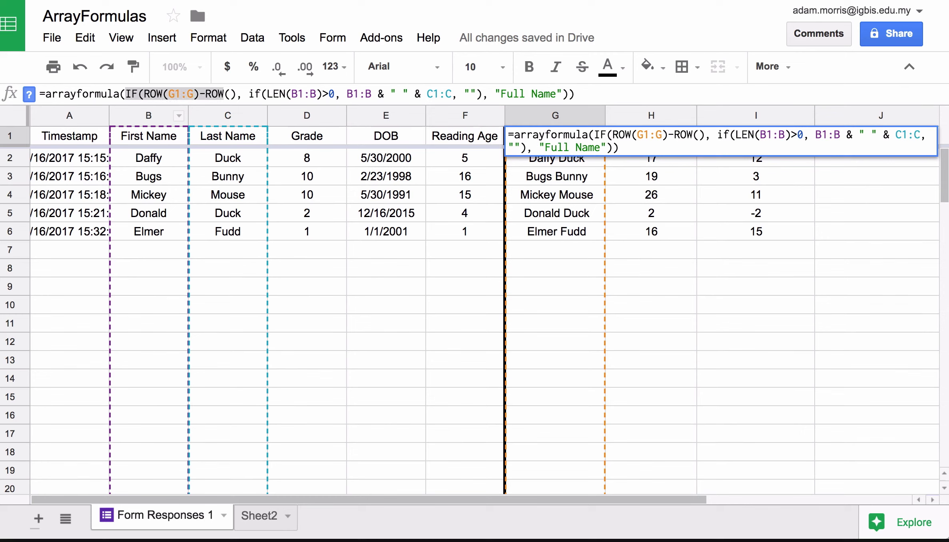
{"action": "key", "text": "shift+Left"}
{"action": "key", "text": "shift+Left"}
{"action": "key", "text": "shift+Left"}
{"action": "key", "text": "shift+Left"}
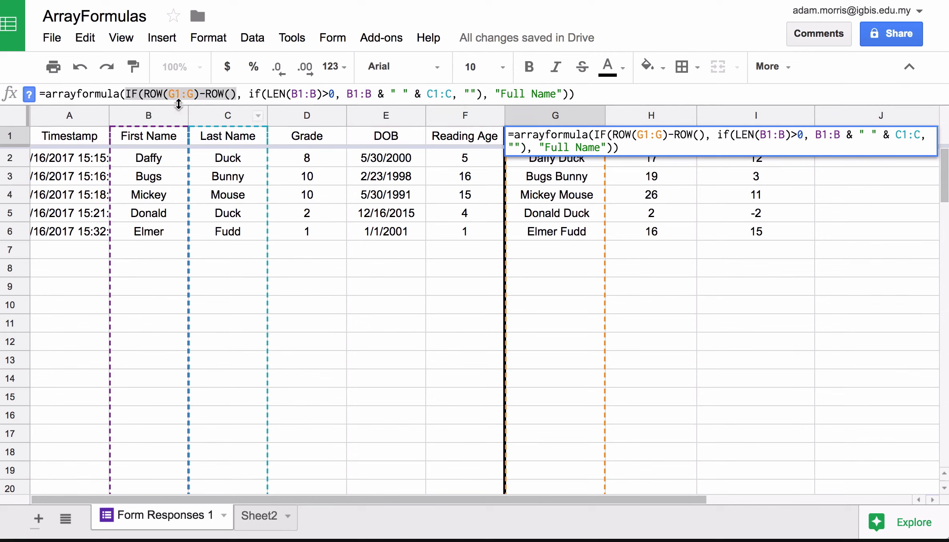
Highlight only the ROW(G1:G)-ROW() condition in G1's formula to examine it, and leave the formula without editing it
{"action": "left_click", "coordinate": [138, 95]}
{"action": "key", "text": "Right"}
{"action": "key", "text": "alt+shift+Right"}
{"action": "key", "text": "alt+shift+Right"}
{"action": "key", "text": "alt+shift+Right"}
{"action": "key", "text": "alt+shift+Right"}
{"action": "key", "text": "alt+shift+Right"}
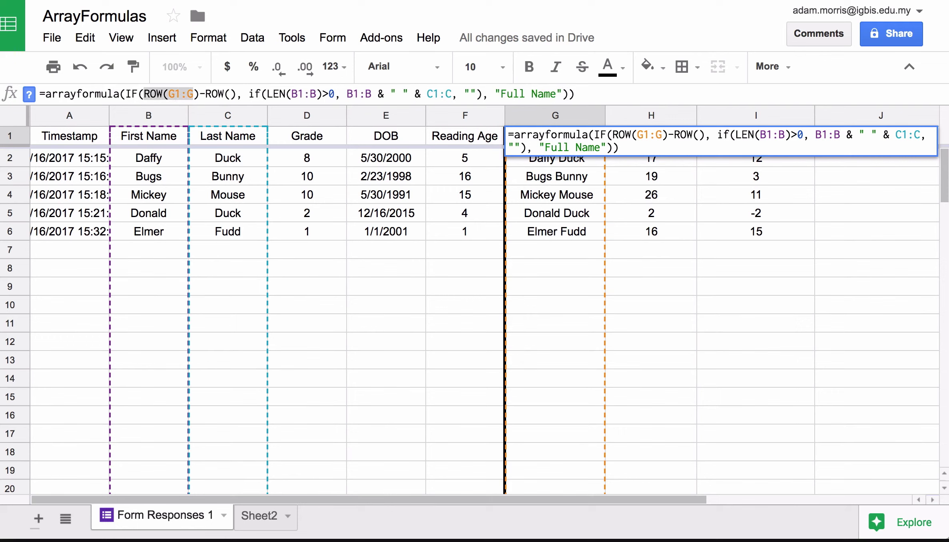
{"action": "key", "text": "shift+Left"}
{"action": "key", "text": "shift+Left"}
{"action": "key", "text": "shift+Left"}
{"action": "key", "text": "shift+Left"}
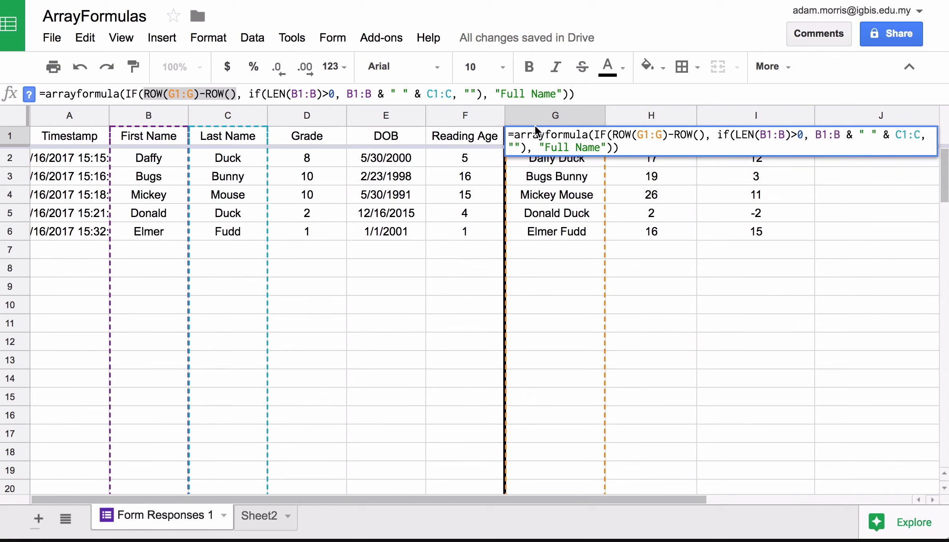
{"action": "key", "text": "Escape"}
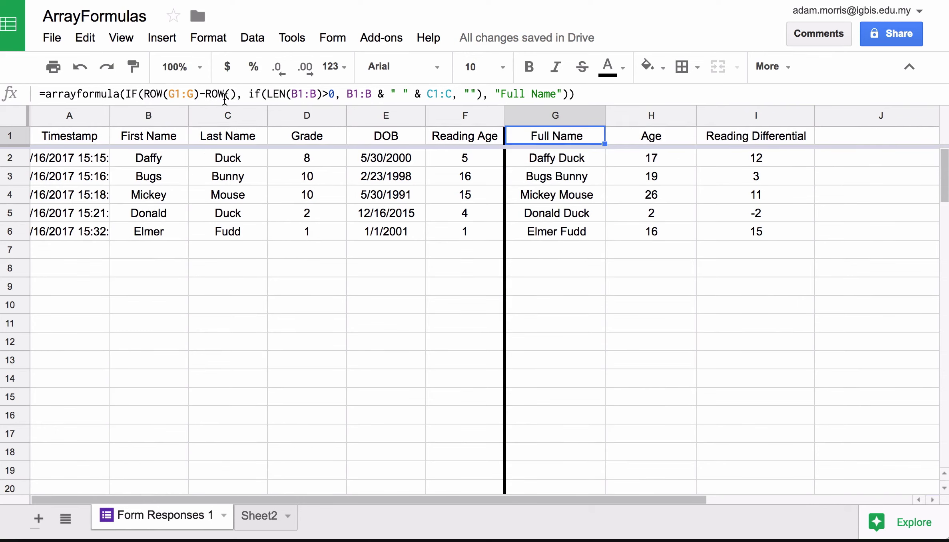
Enter the row differences 0, 1, 2, 3 and 4 down cells J1 to J5
{"action": "left_click", "coordinate": [861, 137]}
{"action": "type", "text": "0"}
{"action": "key", "text": "Return"}
{"action": "type", "text": "1"}
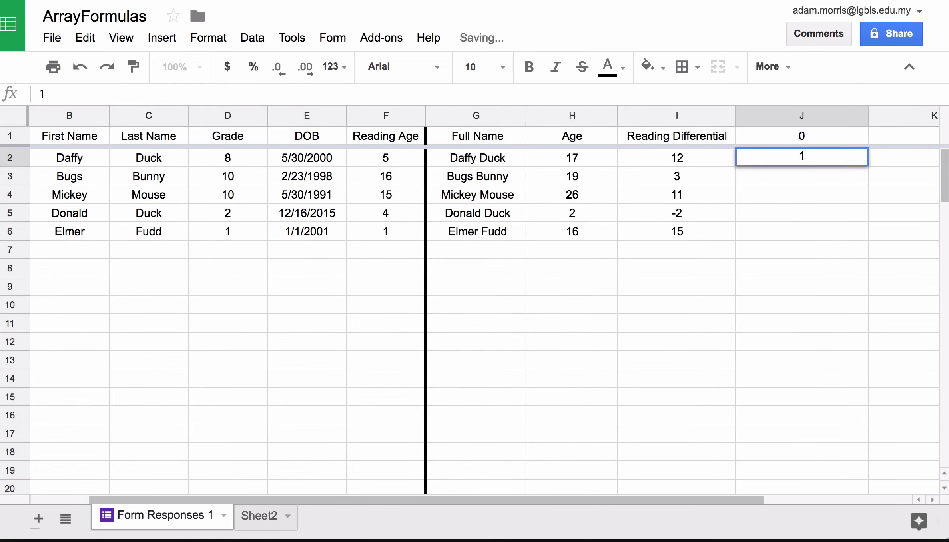
{"action": "key", "text": "Return"}
{"action": "type", "text": "1"}
{"action": "key", "text": "Return"}
{"action": "type", "text": "2"}
{"action": "key", "text": "Up"}
{"action": "type", "text": "2"}
{"action": "key", "text": "Return"}
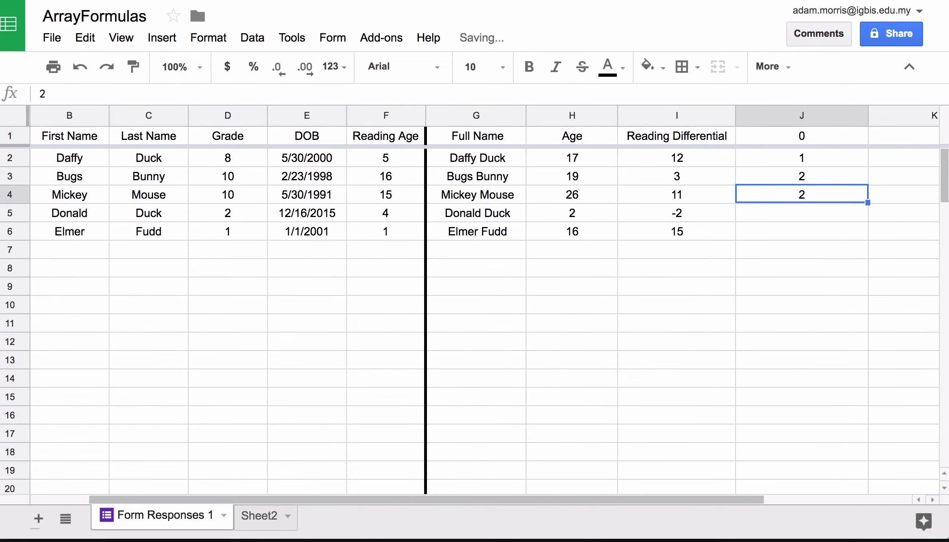
{"action": "type", "text": "3"}
{"action": "key", "text": "Return"}
{"action": "type", "text": "4"}
{"action": "key", "text": "Return"}
{"action": "key", "text": "Up"}
{"action": "key", "text": "Up"}
{"action": "key", "text": "Up"}
{"action": "key", "text": "Up"}
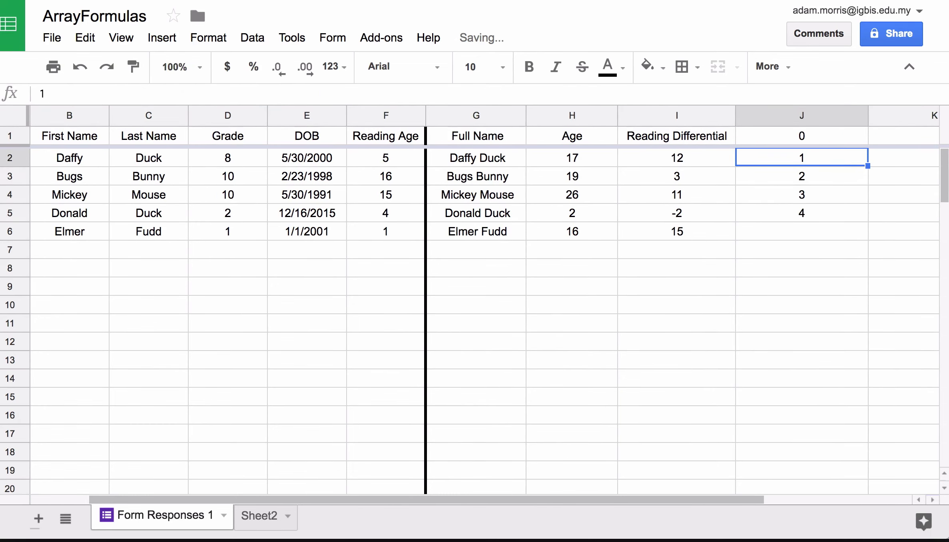
Examine the "Full Name" false value and the nested IF true value in G1's array formula
{"action": "scroll", "coordinate": [882, 152], "scroll_direction": "left", "scroll_amount": 2}
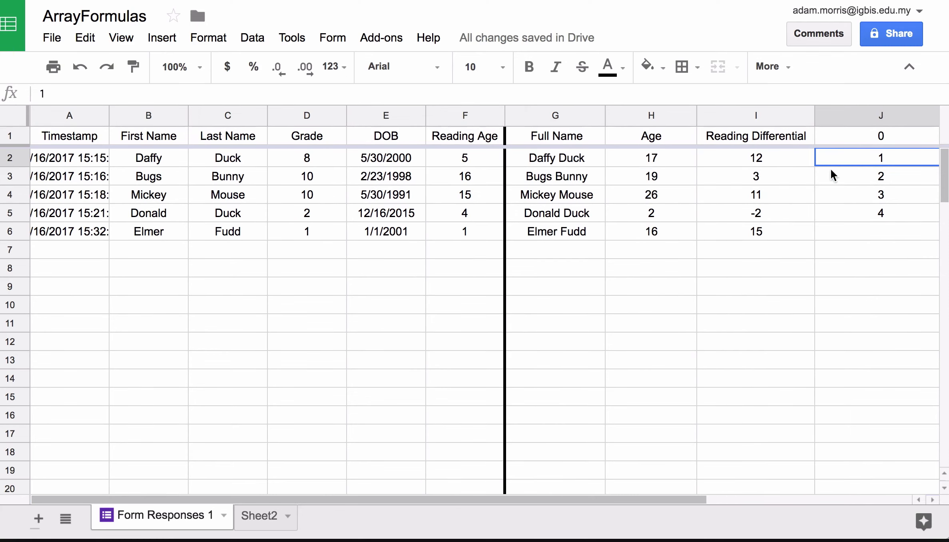
{"action": "left_click", "coordinate": [548, 140]}
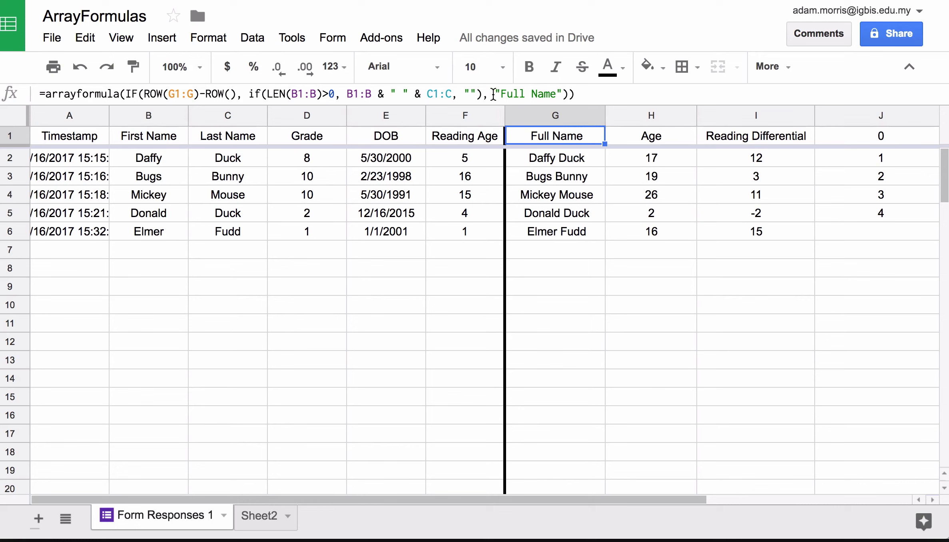
{"action": "left_click_drag", "start_coordinate": [493, 94], "coordinate": [563, 94]}
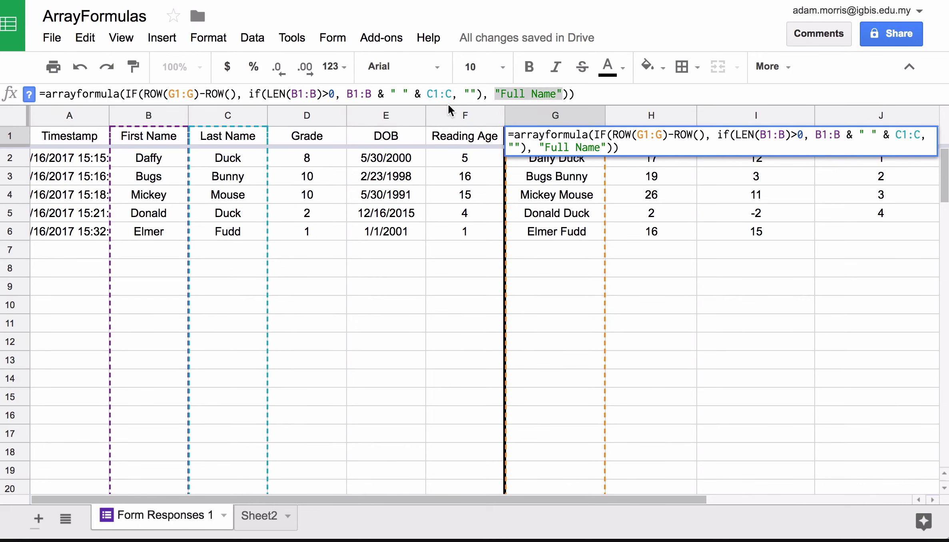
{"action": "left_click_drag", "start_coordinate": [247, 94], "coordinate": [483, 94]}
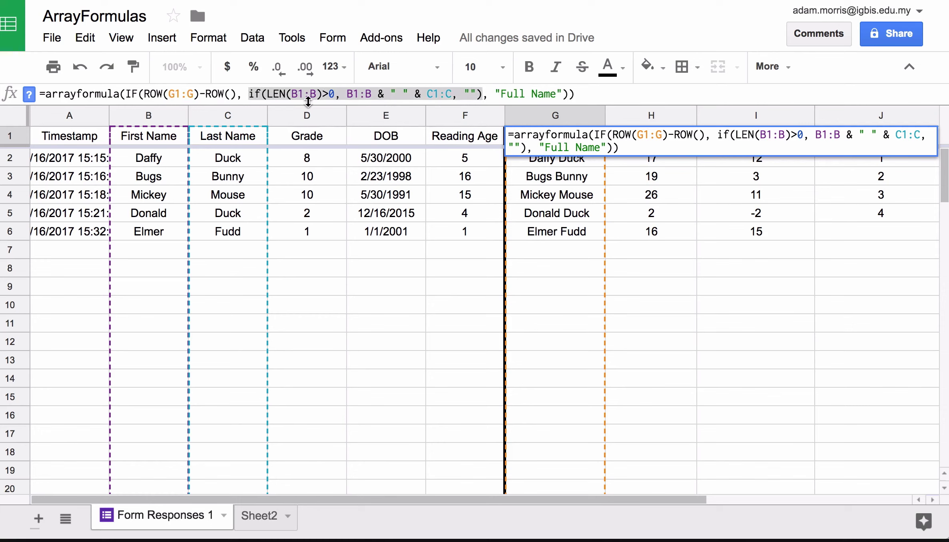
Examine the nested IF's LEN(B1:B)>0 test, B1:B & " " & C1:C result and "" alternative, and leave the G1 formula unedited
{"action": "left_click", "coordinate": [295, 94]}
{"action": "left_click_drag", "start_coordinate": [286, 94], "coordinate": [335, 94]}
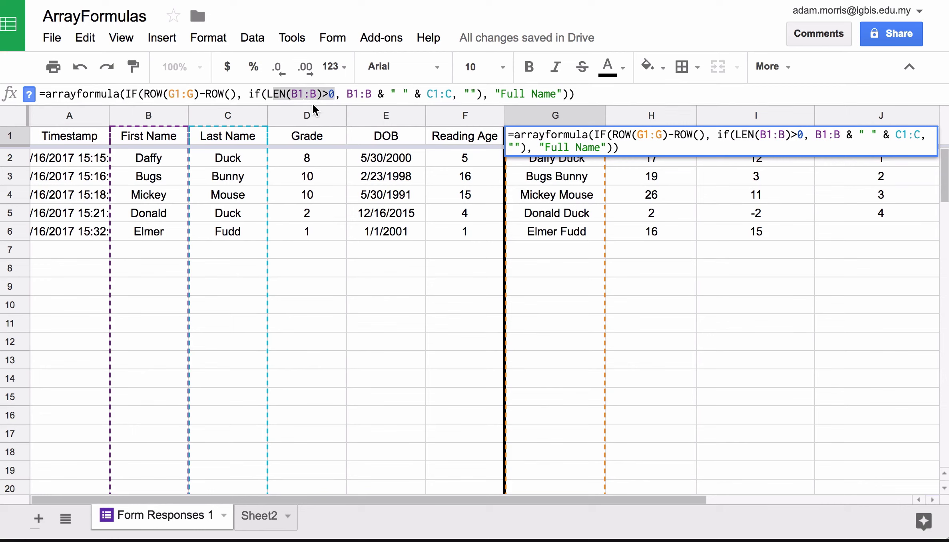
{"action": "left_click", "coordinate": [350, 94]}
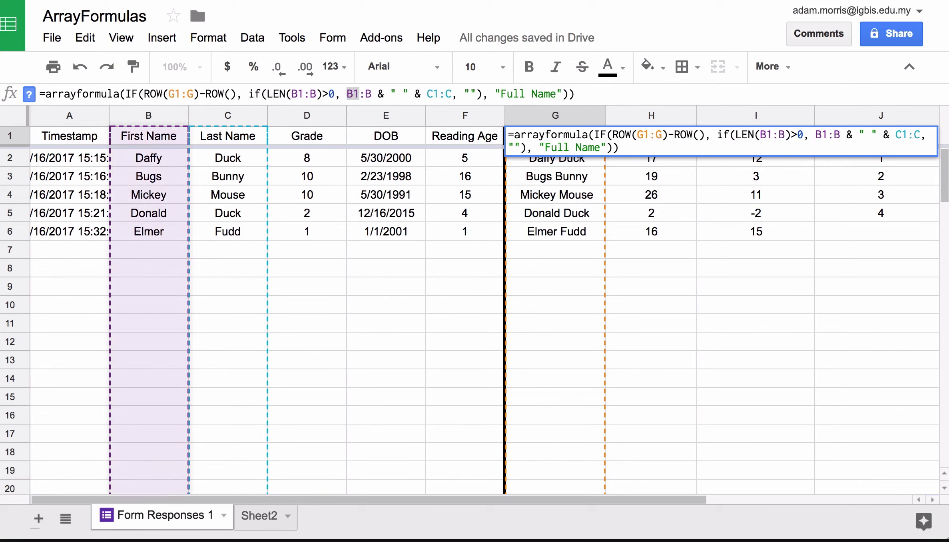
{"action": "left_click_drag", "start_coordinate": [350, 94], "coordinate": [452, 95]}
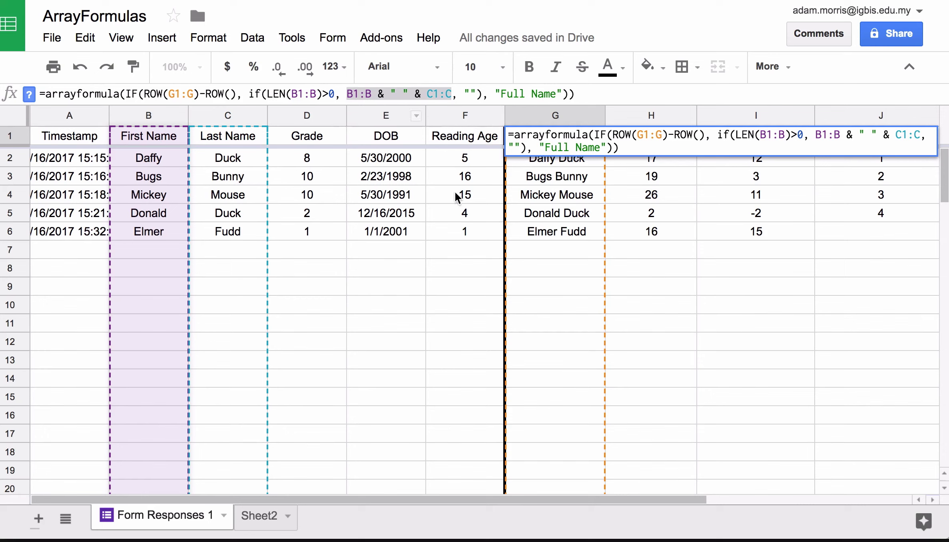
{"action": "key", "text": "Right"}
{"action": "key", "text": "Right"}
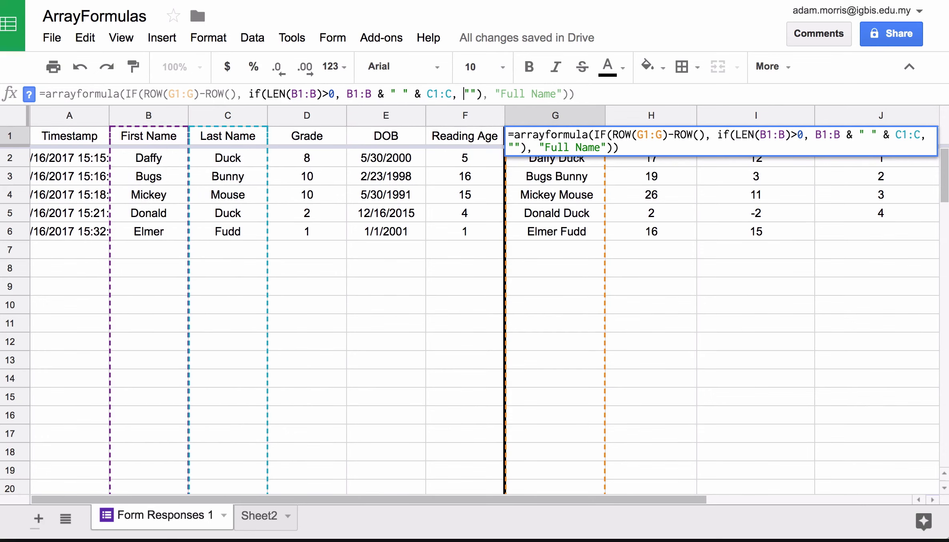
{"action": "key", "text": "shift+Right"}
{"action": "key", "text": "shift+Right"}
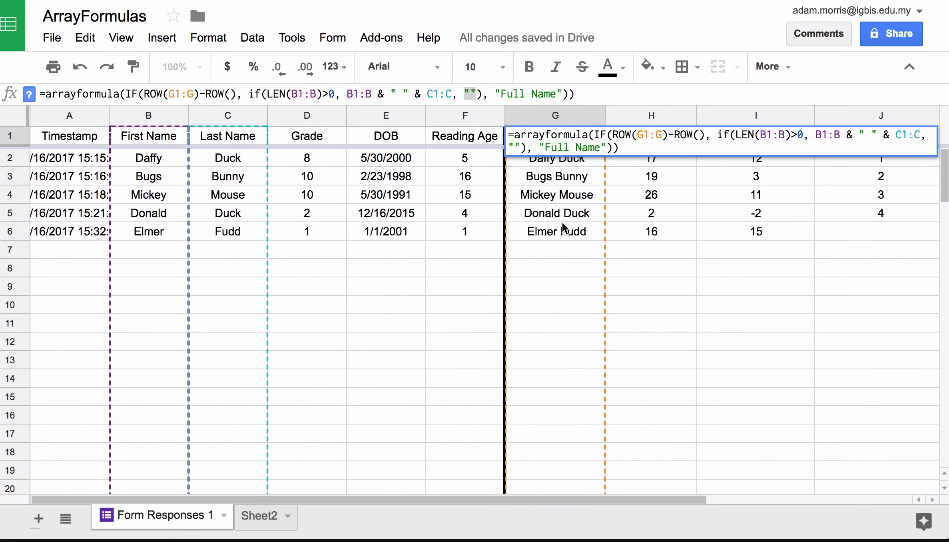
{"action": "key", "text": "Escape"}
Switch to the ArrayFormulas form in Google Forms and look over its First Name and Last Name questions
{"action": "left_click", "coordinate": [555, 239]}
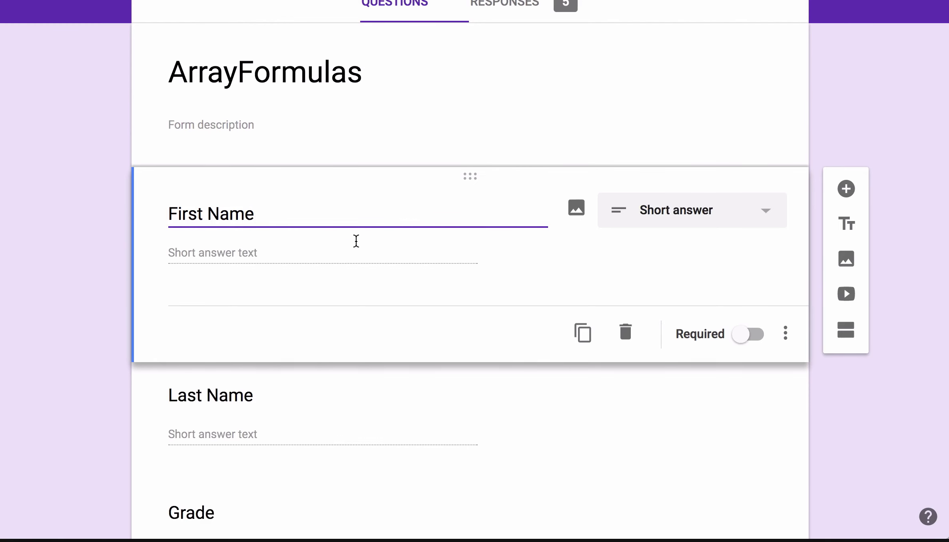
{"action": "scroll", "coordinate": [294, 297], "scroll_direction": "down", "scroll_amount": 2}
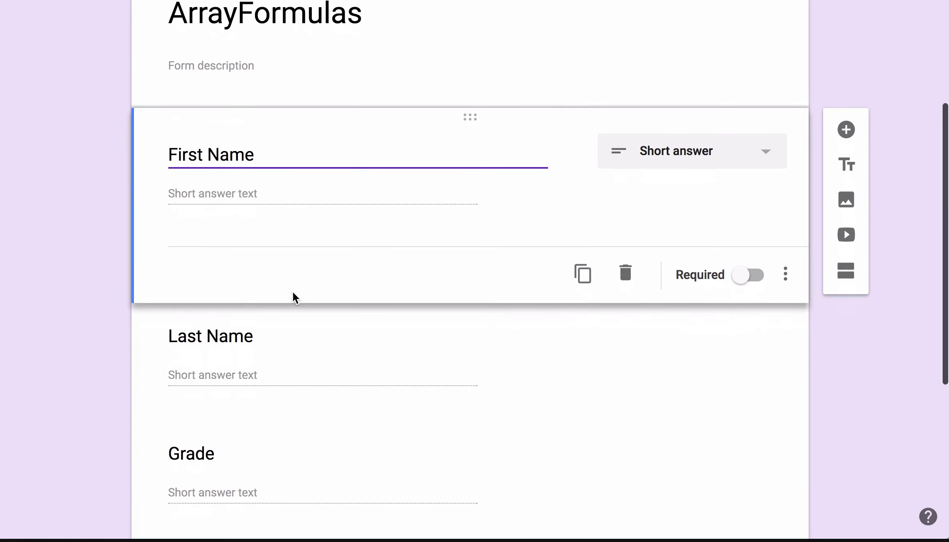
{"action": "left_click", "coordinate": [270, 337]}
{"action": "left_click", "coordinate": [243, 183]}
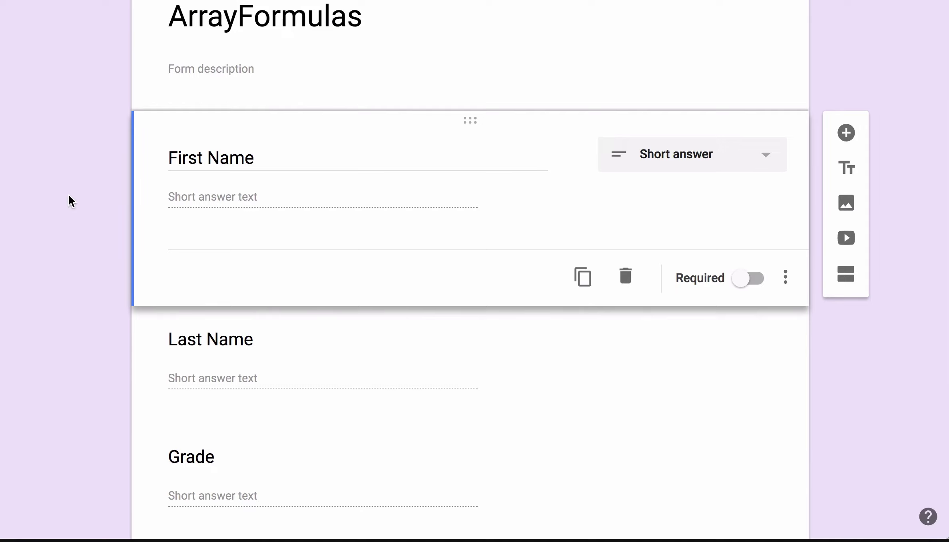
{"action": "left_click", "coordinate": [236, 96]}
{"action": "left_click", "coordinate": [163, 184]}
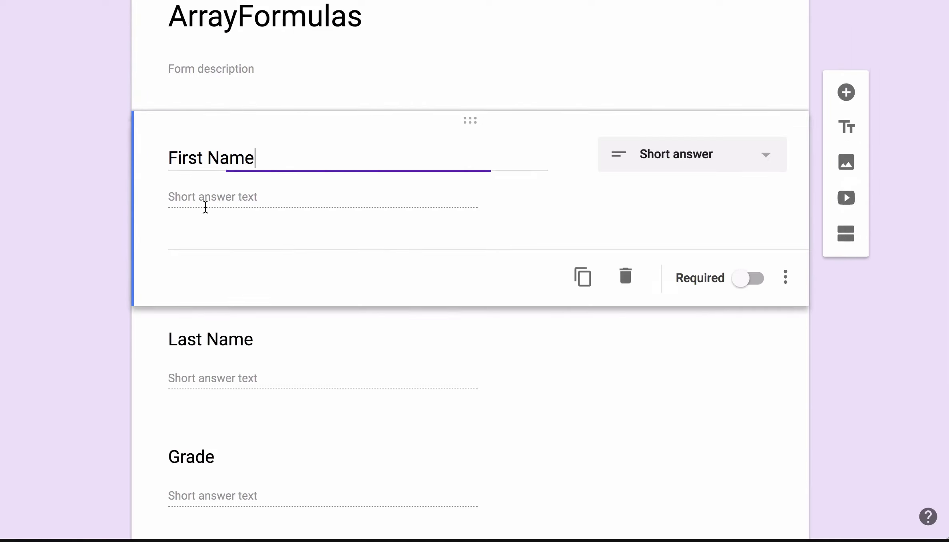
{"action": "left_click", "coordinate": [230, 221]}
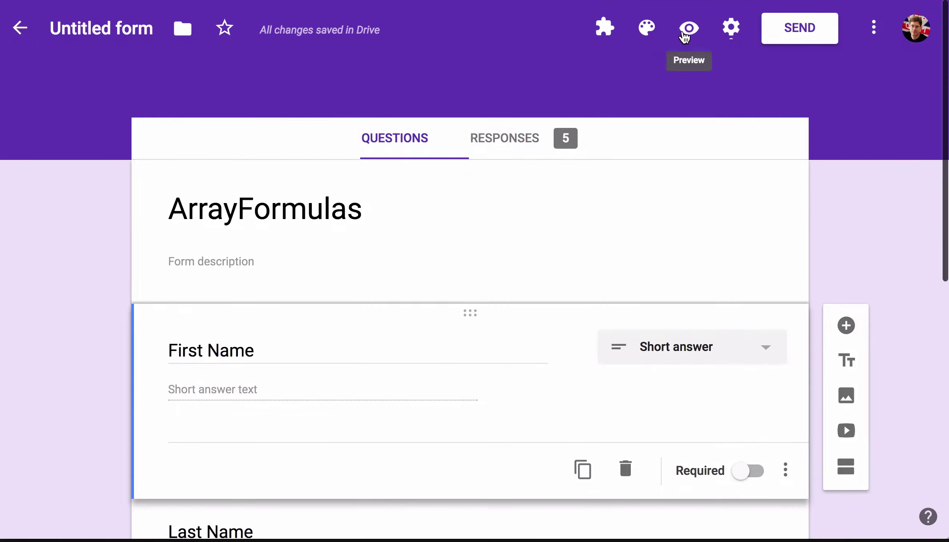
Open the ArrayFormulas form's preview and fill in "First" as the First Name and "Last" as the Last Name
{"action": "left_click", "coordinate": [686, 32]}
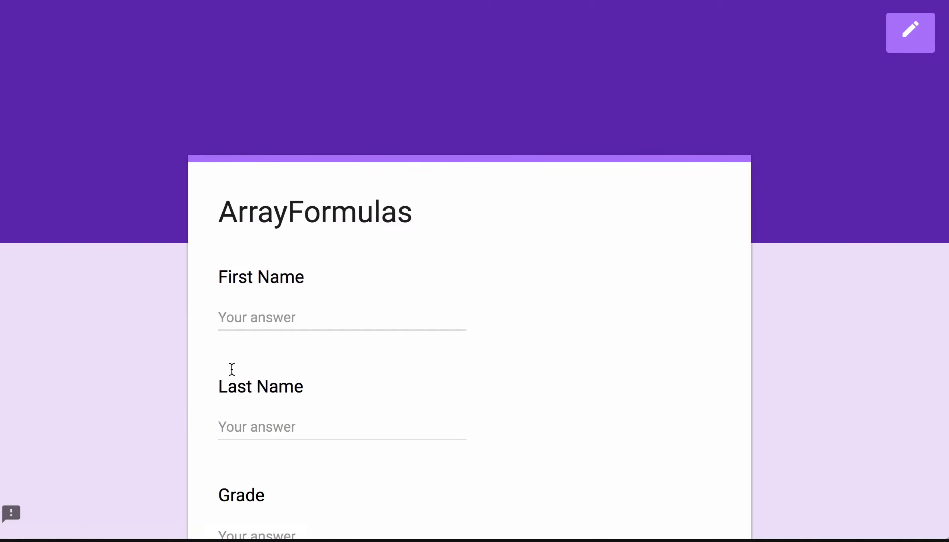
{"action": "left_click", "coordinate": [262, 320]}
{"action": "type", "text": "First"}
{"action": "key", "text": "Tab"}
{"action": "type", "text": "Last"}
Enter 8 as the Grade and fill in the date of birth in the form response
{"action": "scroll", "coordinate": [244, 400], "scroll_direction": "down", "scroll_amount": 3}
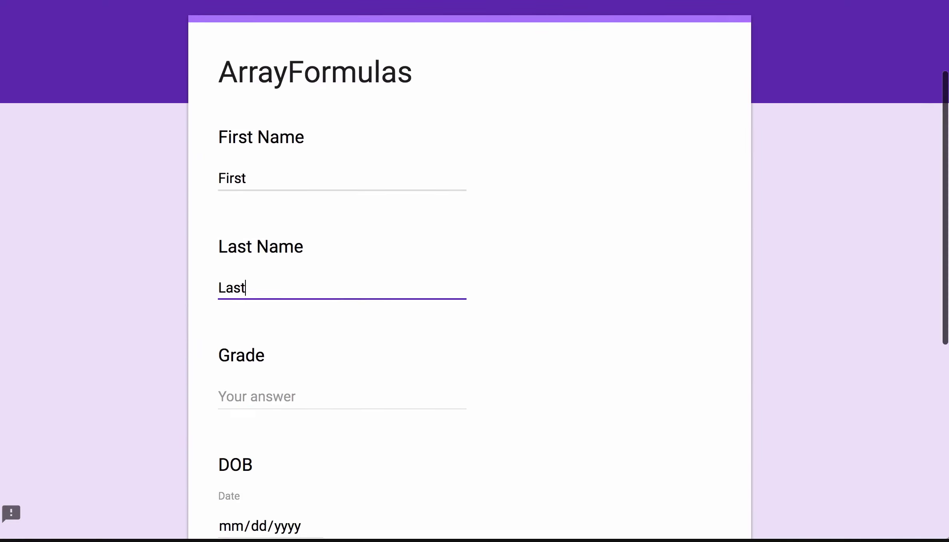
{"action": "left_click", "coordinate": [243, 399]}
{"action": "type", "text": "8"}
{"action": "key", "text": "Tab"}
{"action": "type", "text": "09"}
{"action": "scroll", "coordinate": [244, 400], "scroll_direction": "down", "scroll_amount": 3}
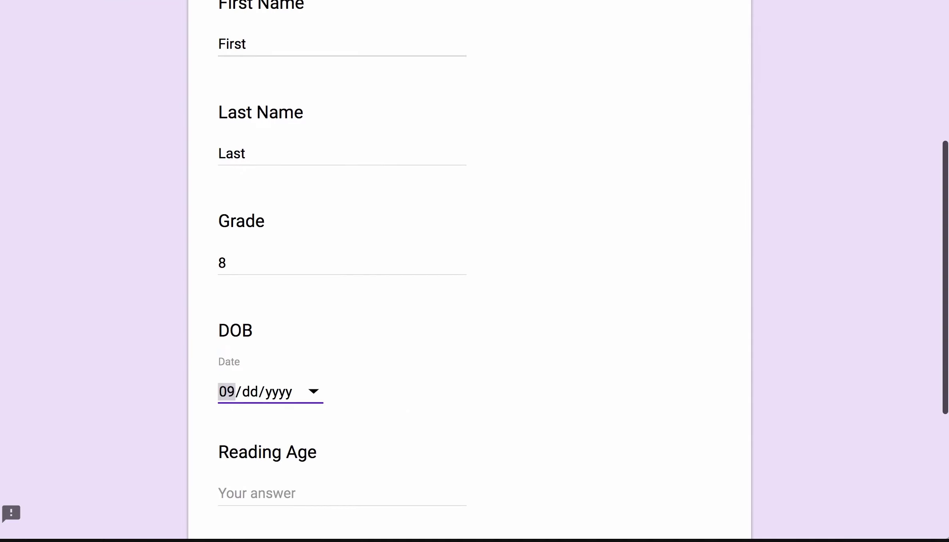
{"action": "type", "text": "5/20/"}
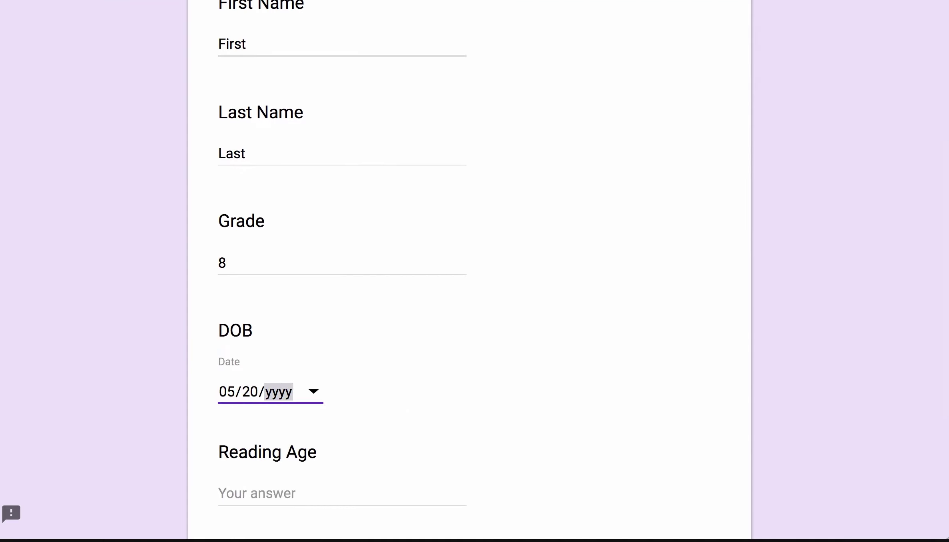
{"action": "type", "text": "1998"}
{"action": "key", "text": "Up"}
{"action": "key", "text": "Up"}
{"action": "key", "text": "Up"}
{"action": "key", "text": "Up"}
{"action": "key", "text": "Up"}
{"action": "key", "text": "Up"}
{"action": "key", "text": "Up"}
{"action": "key", "text": "Up"}
{"action": "key", "text": "Up"}
{"action": "key", "text": "Up"}
{"action": "key", "text": "Down"}
Enter 5 as the Reading Age, submit the response, and check its new row in the Google Sheets responses sheet
{"action": "left_click", "coordinate": [269, 490]}
{"action": "type", "text": "3"}
{"action": "scroll", "coordinate": [270, 489], "scroll_direction": "down", "scroll_amount": 3}
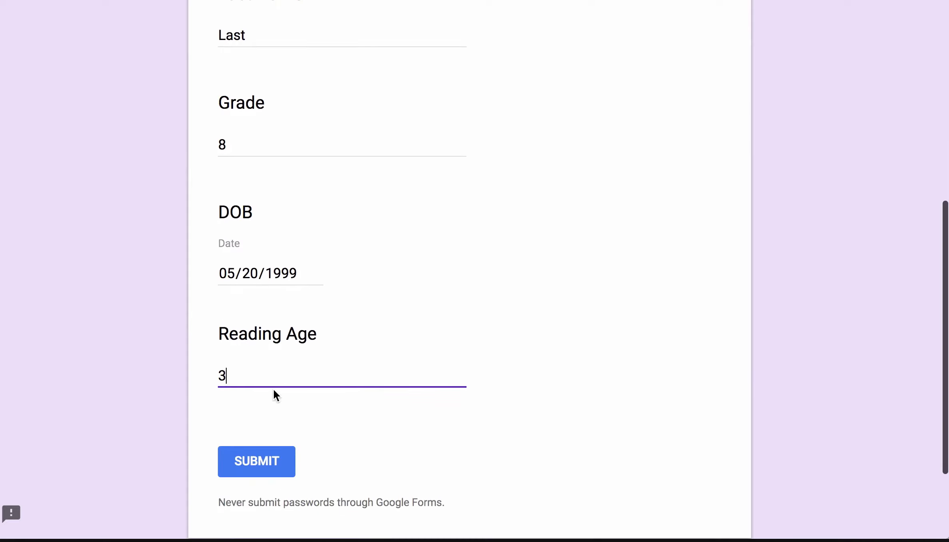
{"action": "key", "text": "BackSpace"}
{"action": "type", "text": "5"}
{"action": "left_click", "coordinate": [255, 461]}
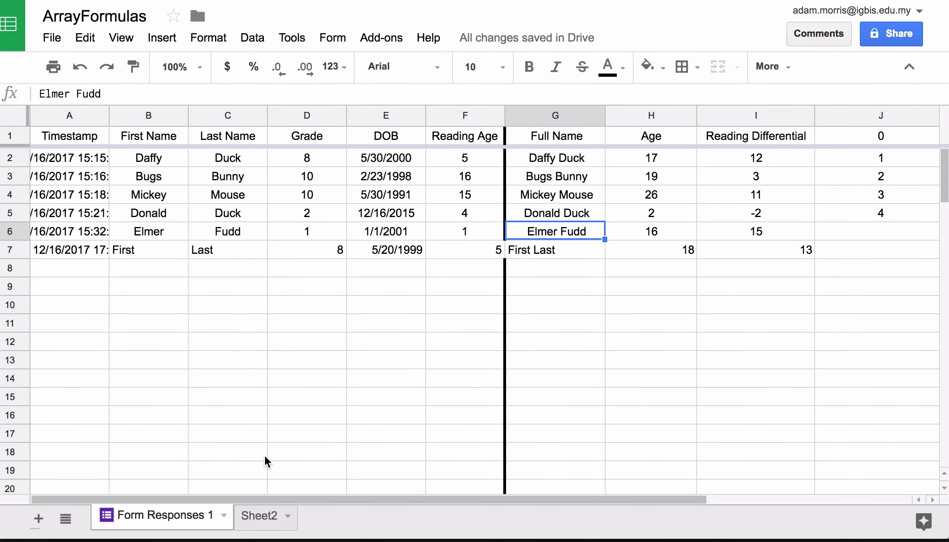
{"action": "scroll", "coordinate": [380, 388], "scroll_direction": "right", "scroll_amount": 2}
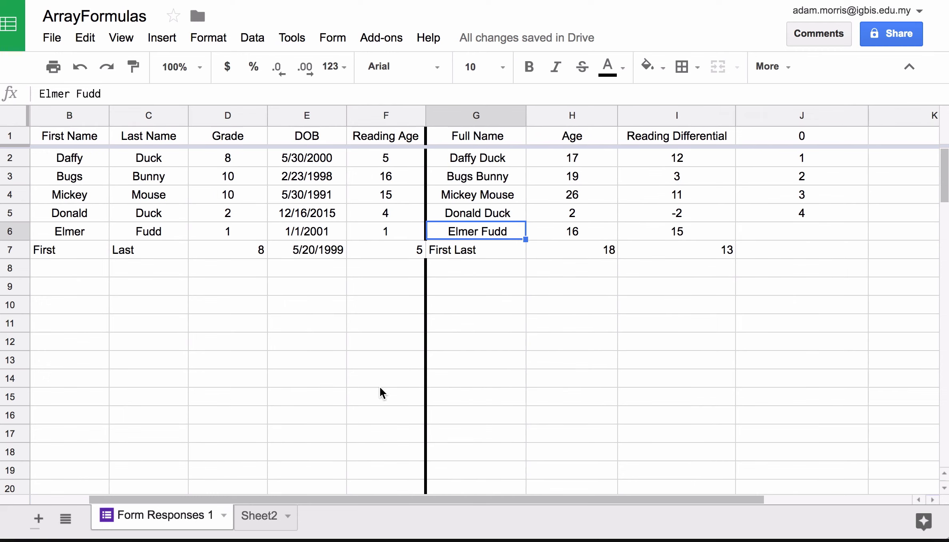